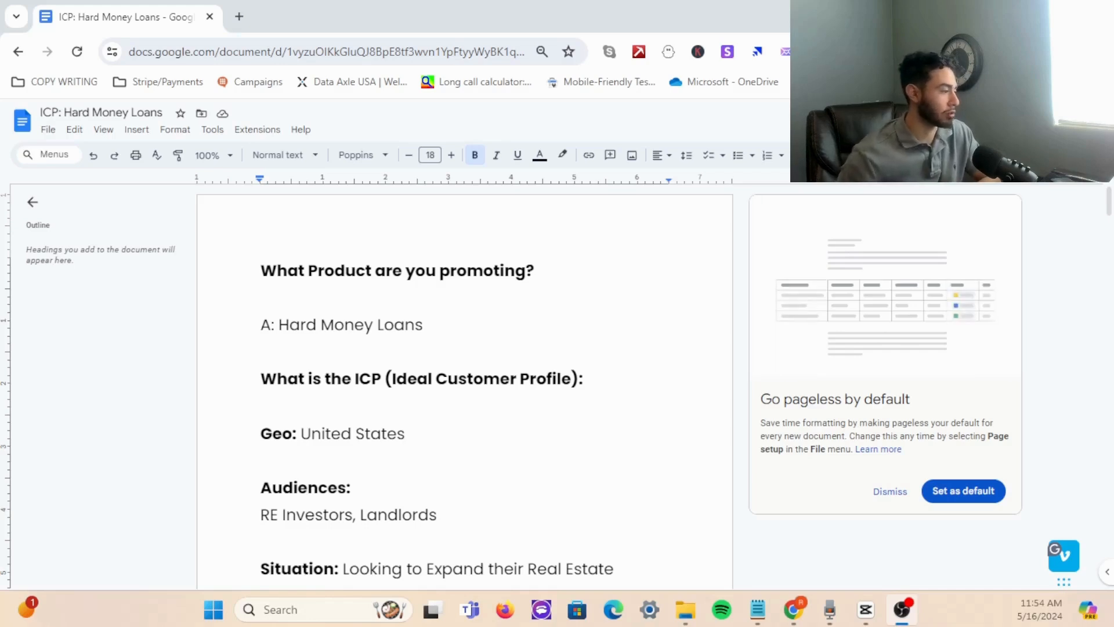
Read the plan's product, ideal customer profile, customer problem and problem-agitation sections.
scroll(485, 363, down, 1)
scroll(502, 338, down, 1)
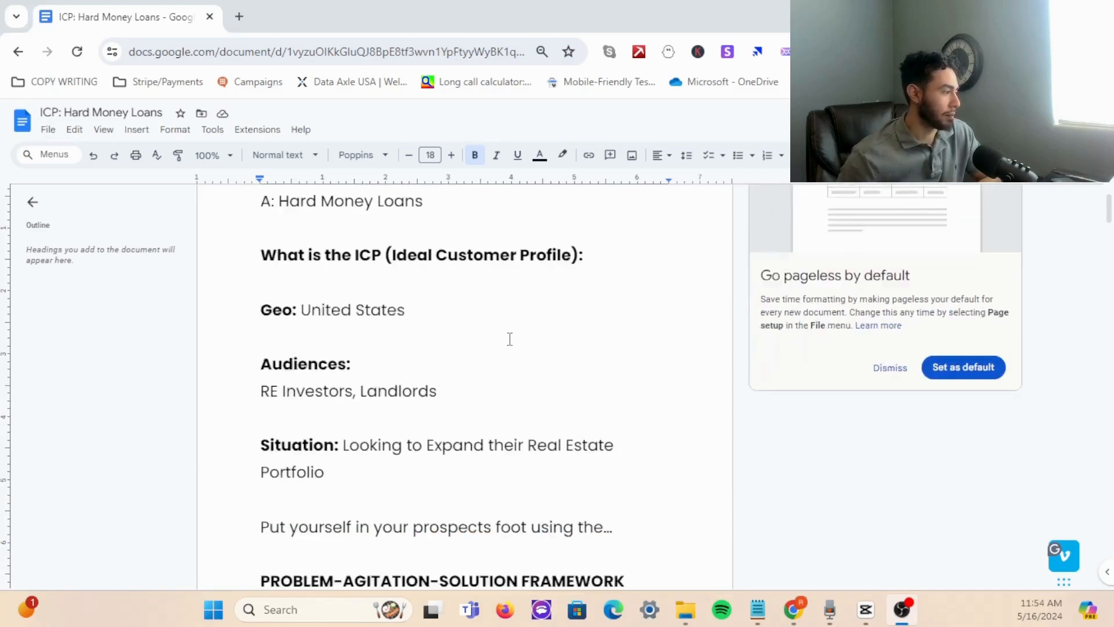
scroll(511, 348, up, 1)
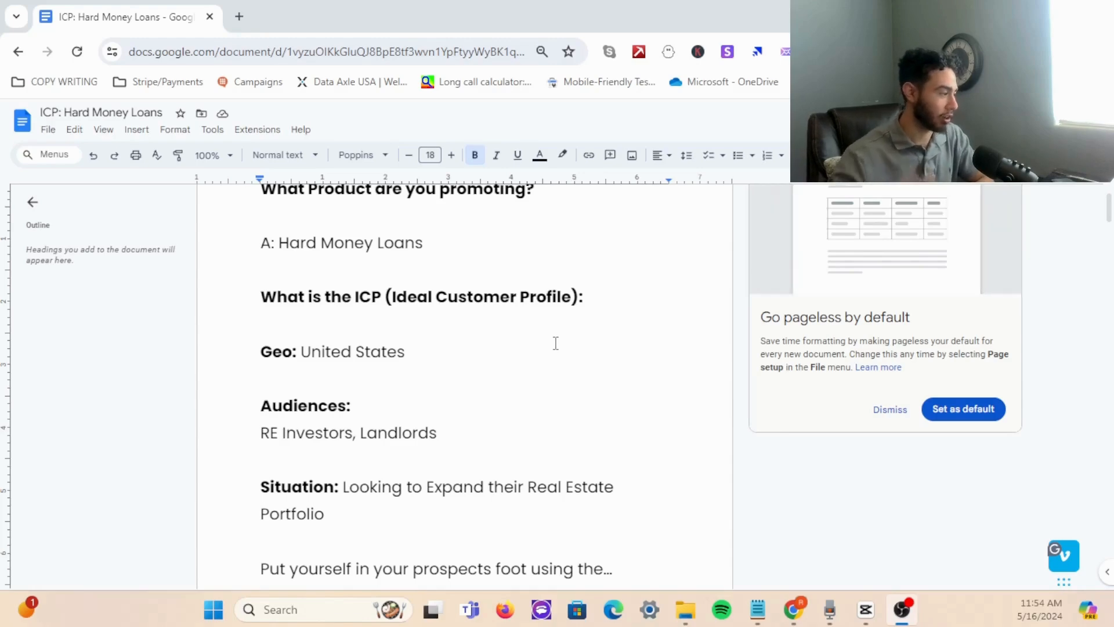
scroll(562, 343, down, 2)
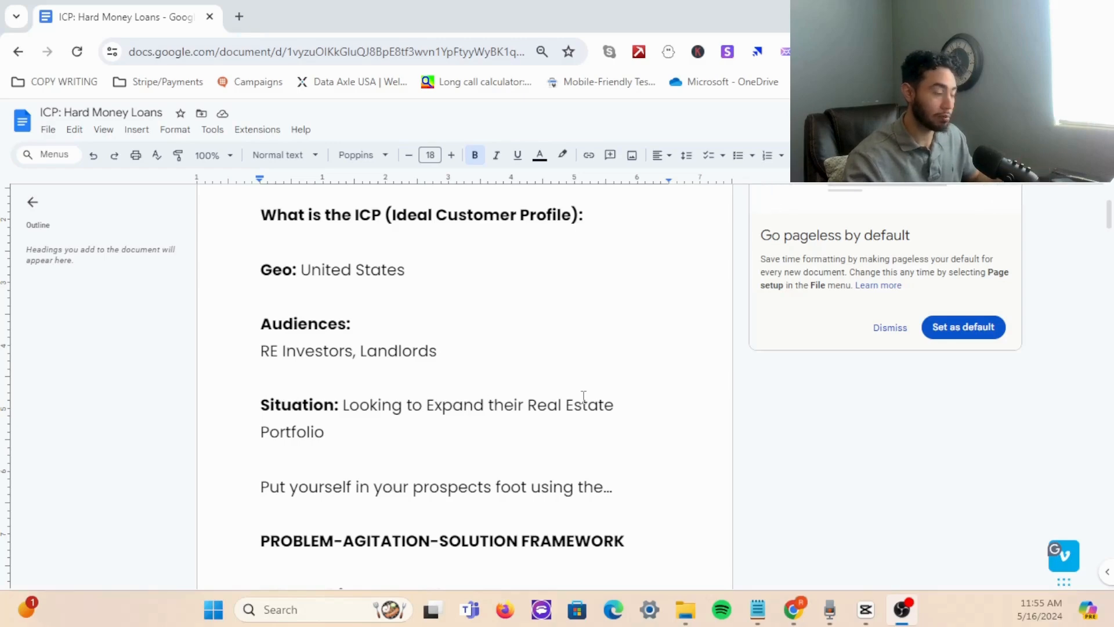
scroll(604, 397, down, 2)
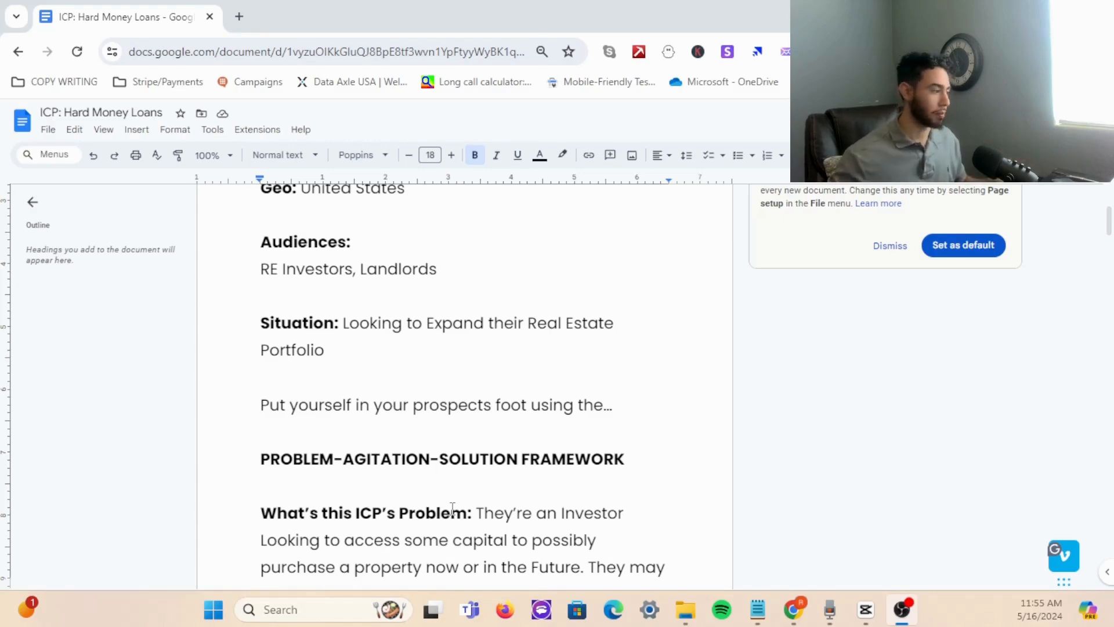
scroll(453, 509, down, 6)
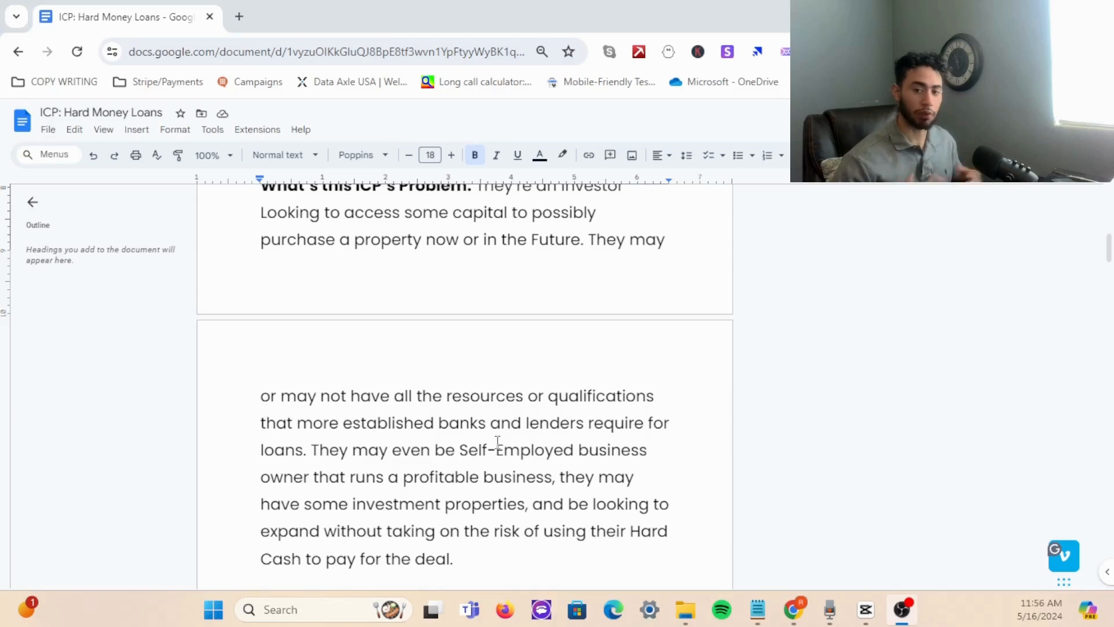
scroll(498, 441, down, 5)
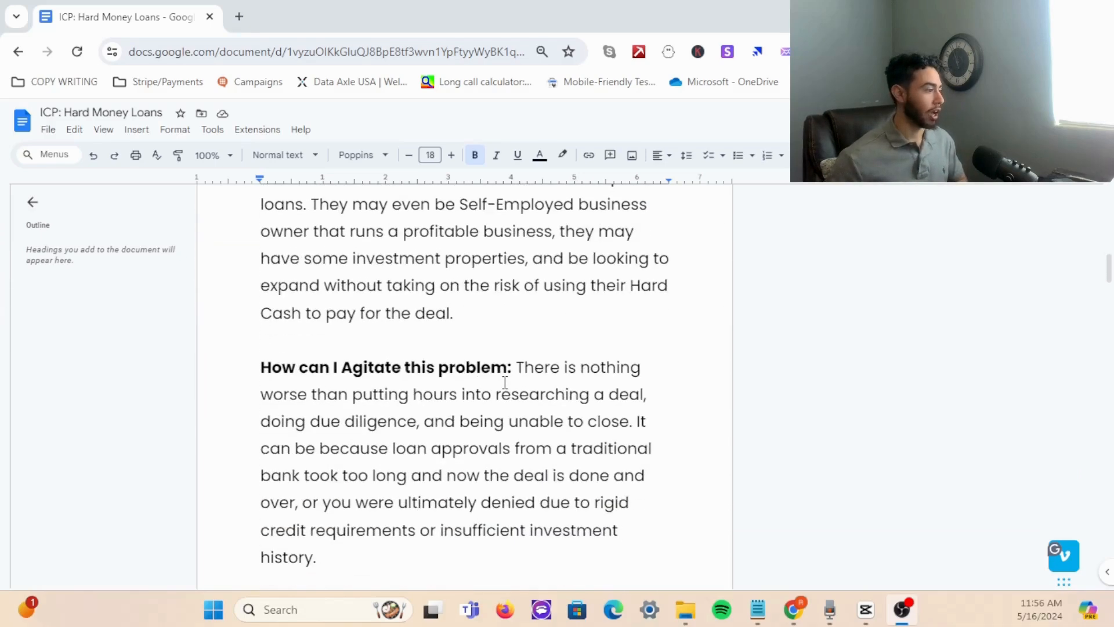
scroll(503, 386, up, 1)
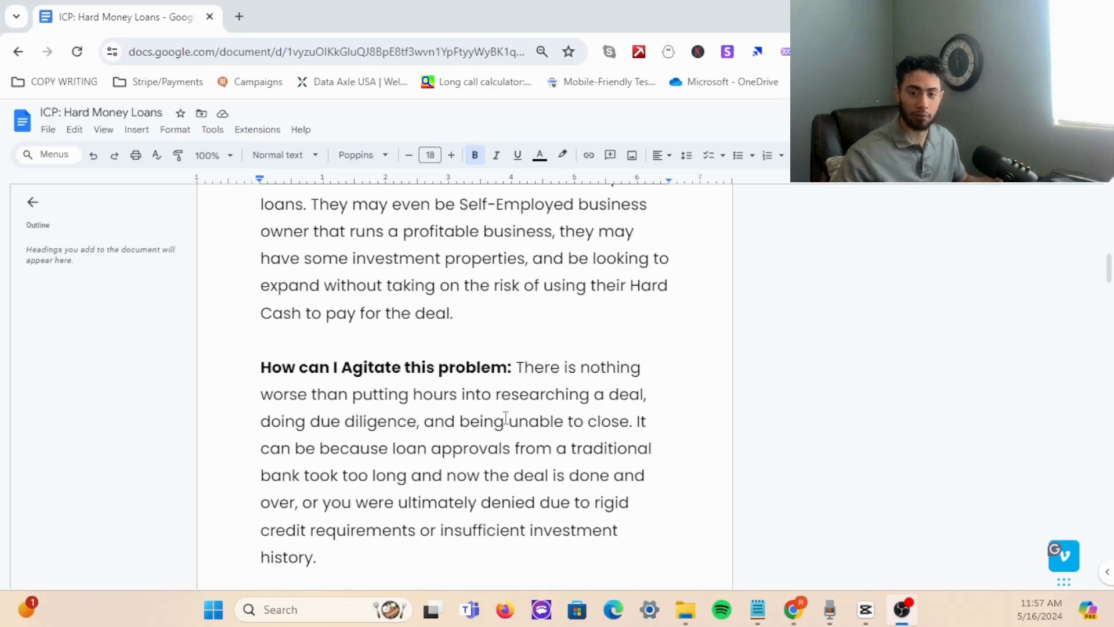
scroll(506, 417, down, 3)
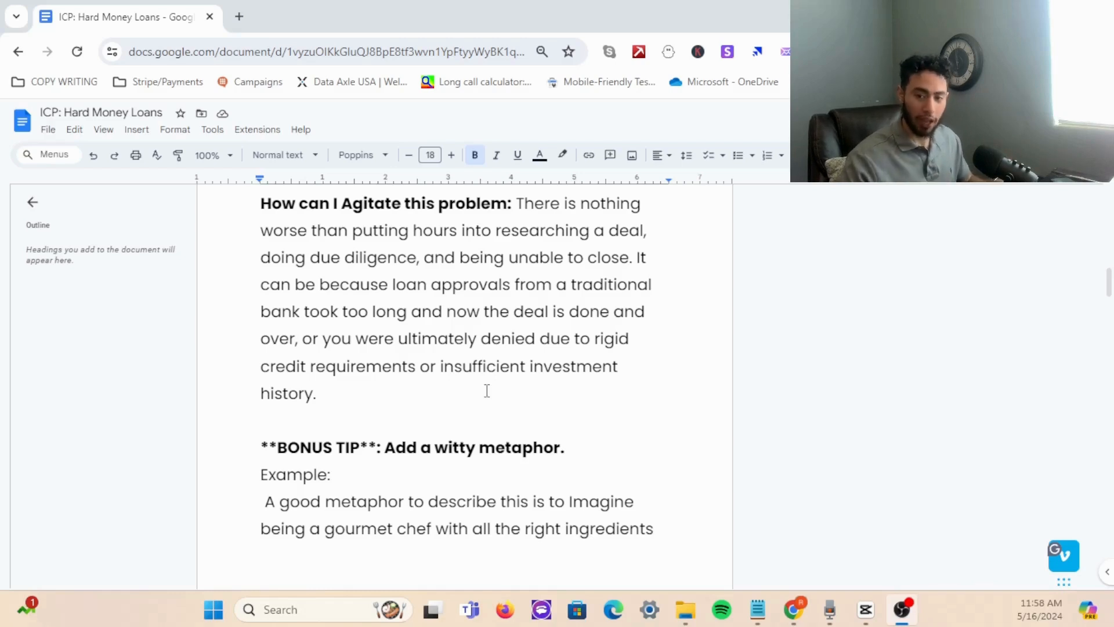
Read the plan's metaphor tip, solution, campaign goal, creative layout and platform sections.
scroll(487, 391, down, 1)
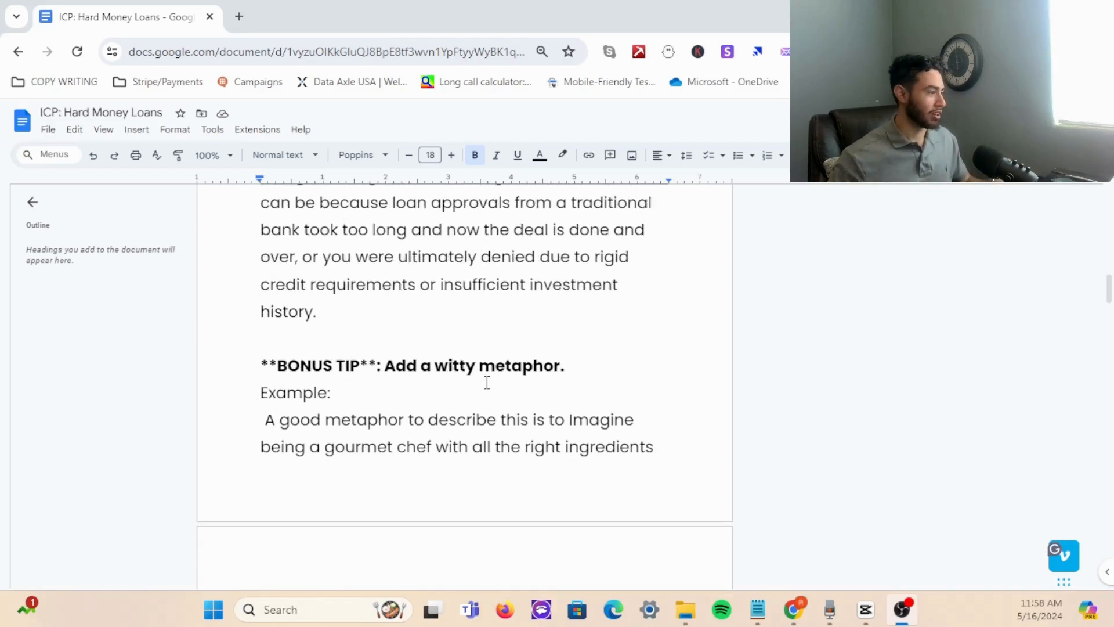
scroll(478, 325, down, 3)
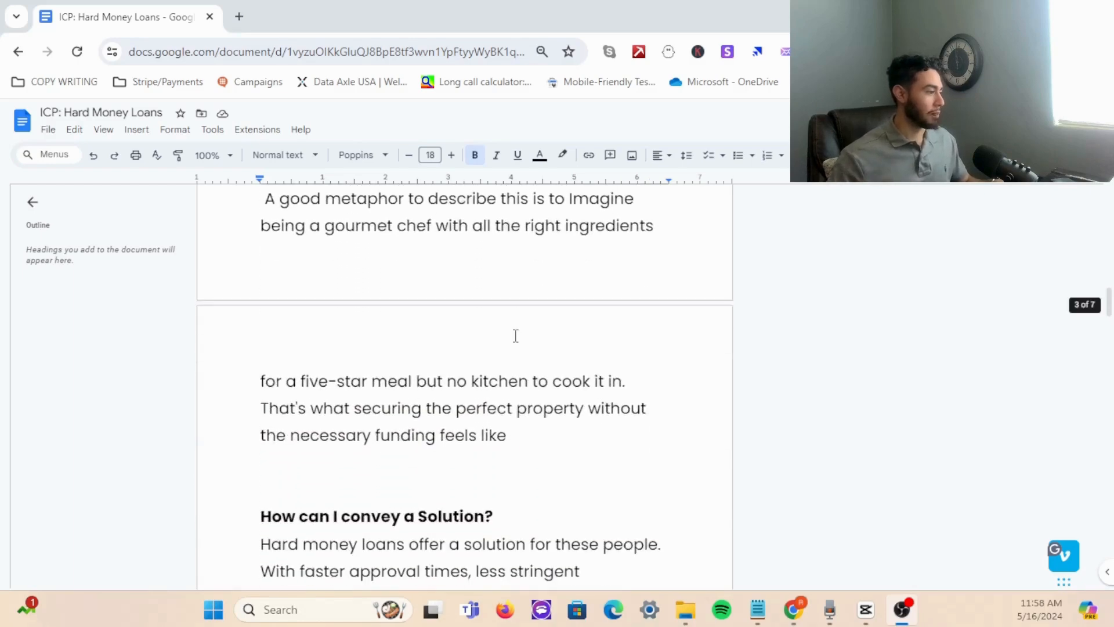
scroll(518, 332, down, 1)
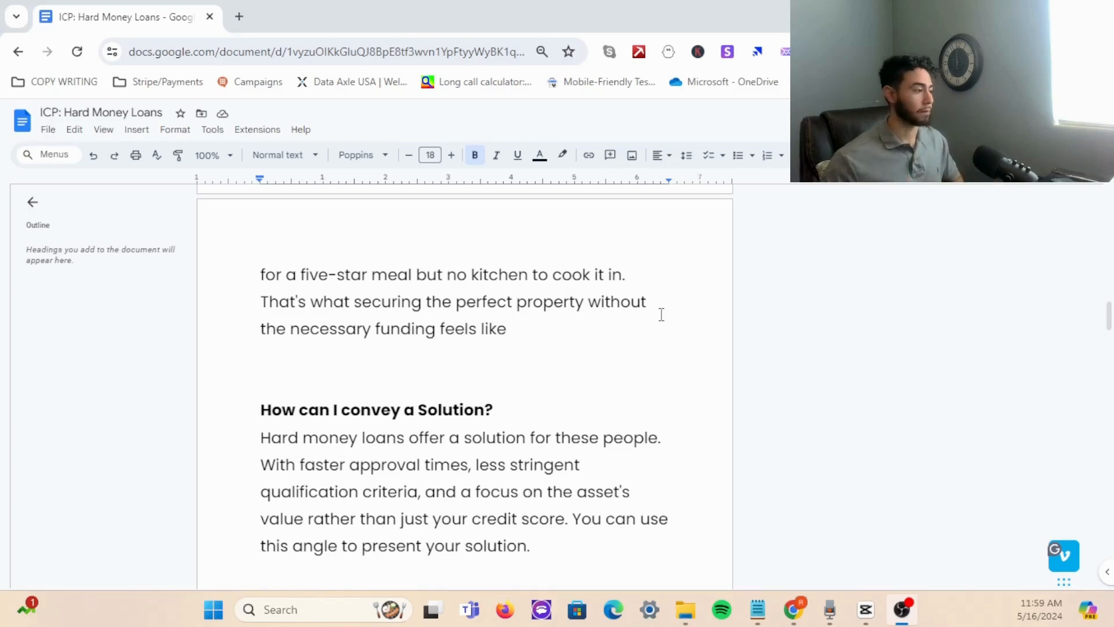
scroll(662, 314, down, 2)
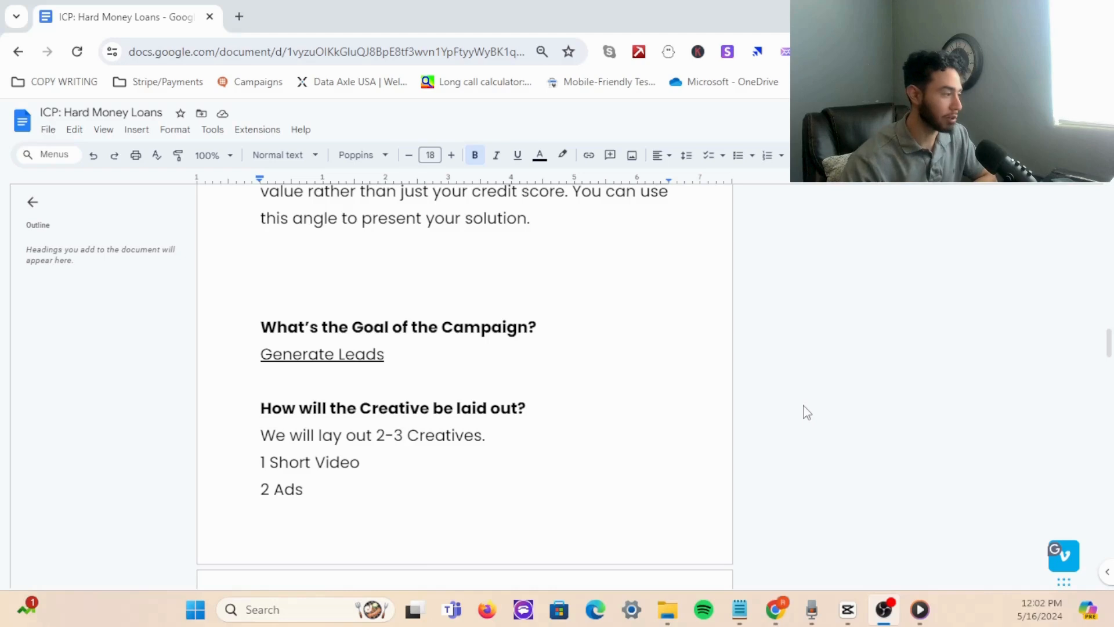
scroll(754, 373, down, 3)
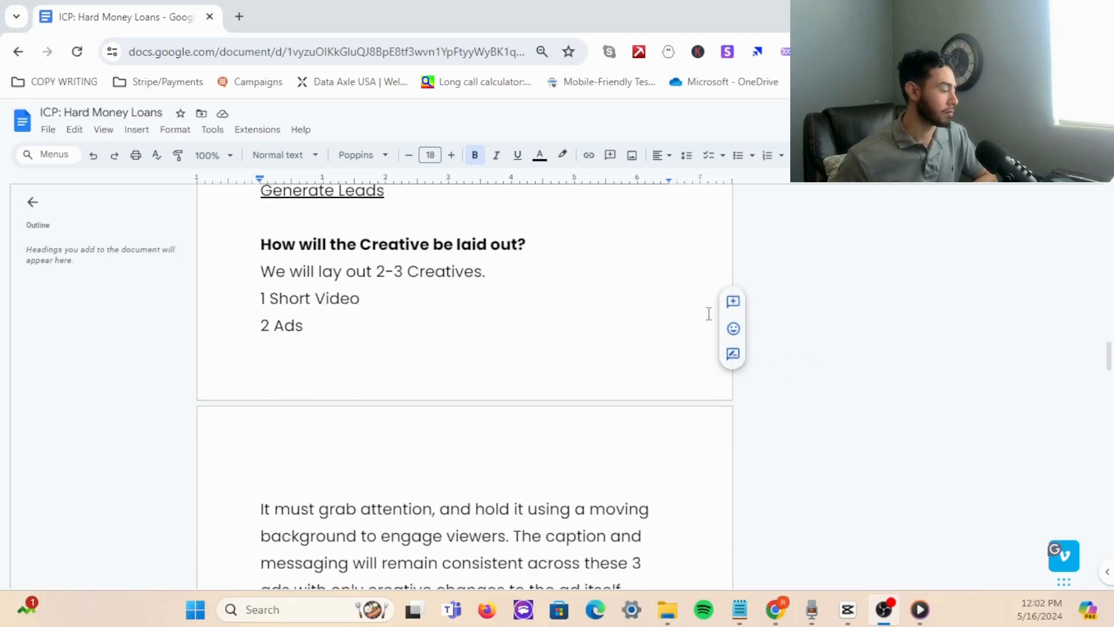
scroll(708, 313, down, 1)
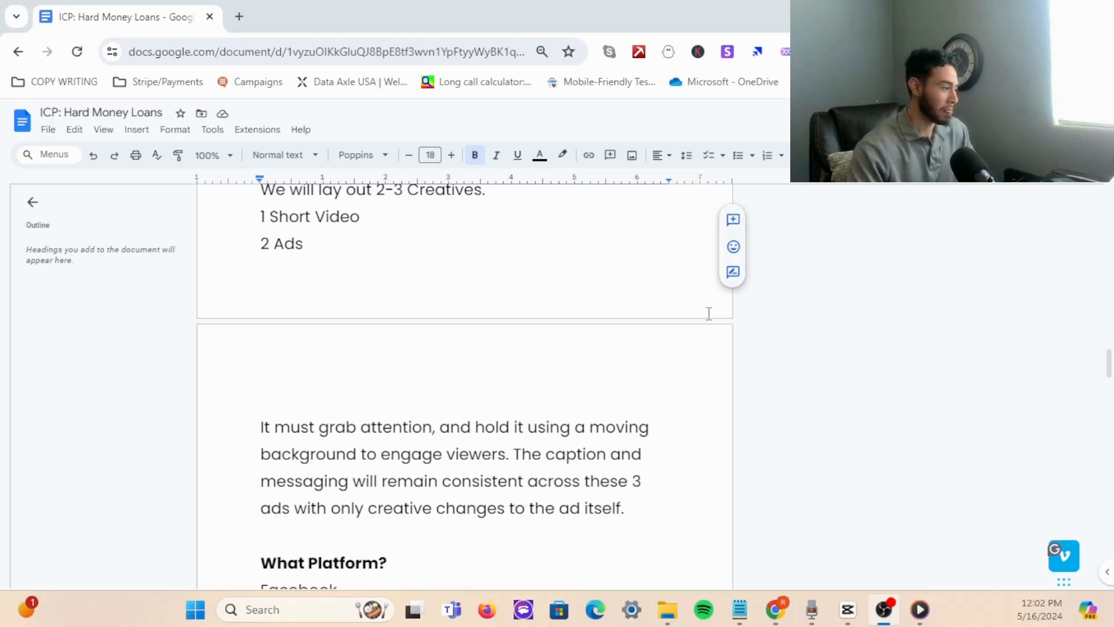
scroll(580, 373, down, 3)
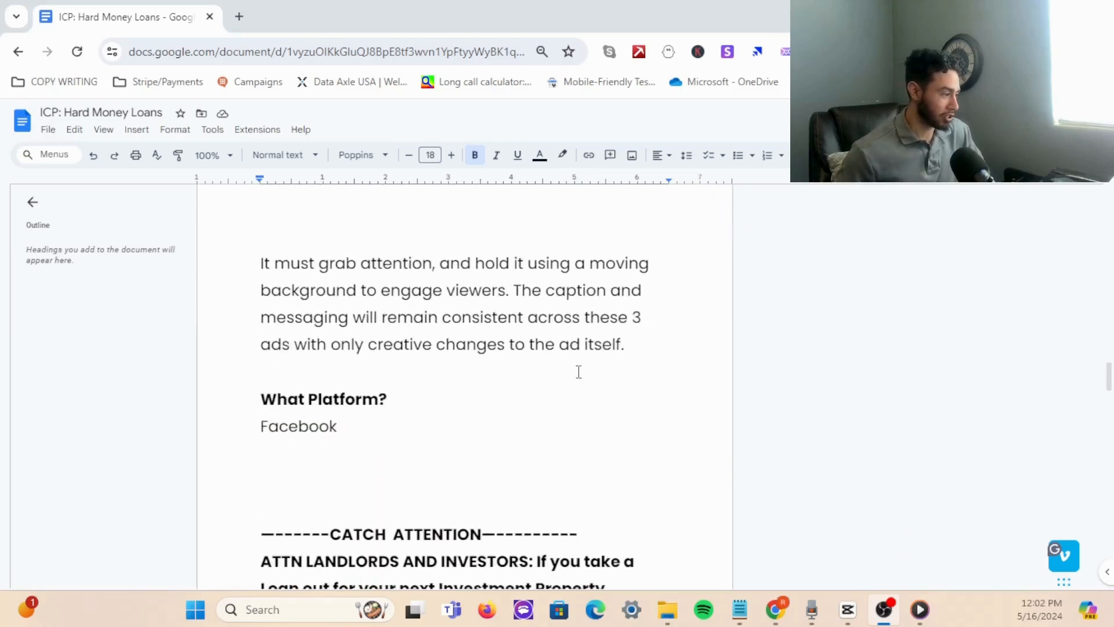
scroll(585, 361, up, 2)
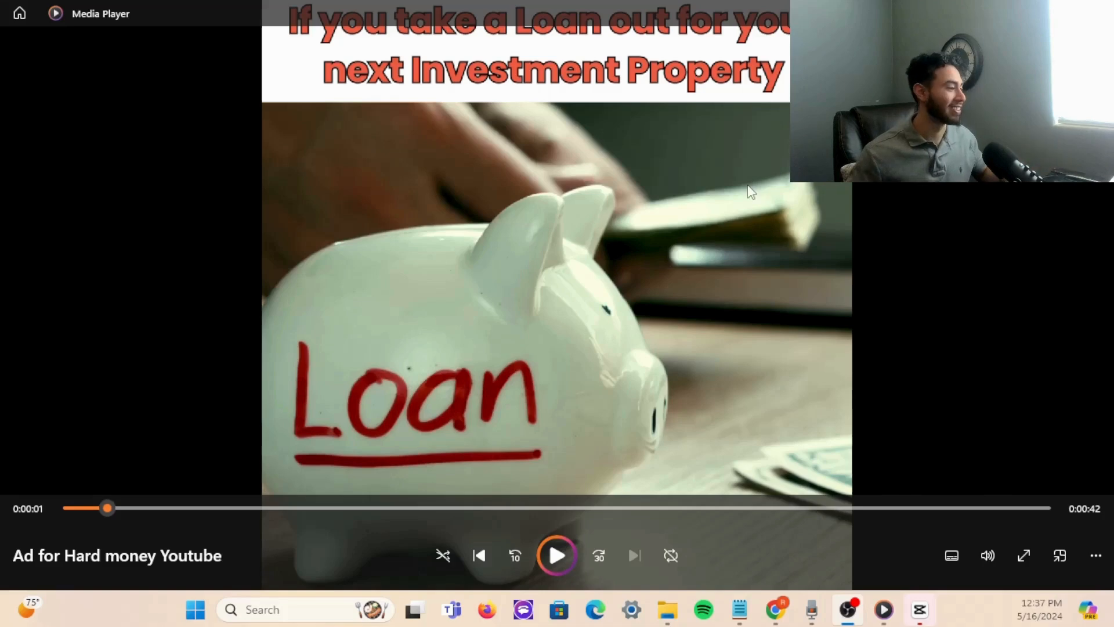
Play the video "Ad for Hard money Youtube" in Media Player, and open the "YT Vid - May 2024" folder.
click(575, 550)
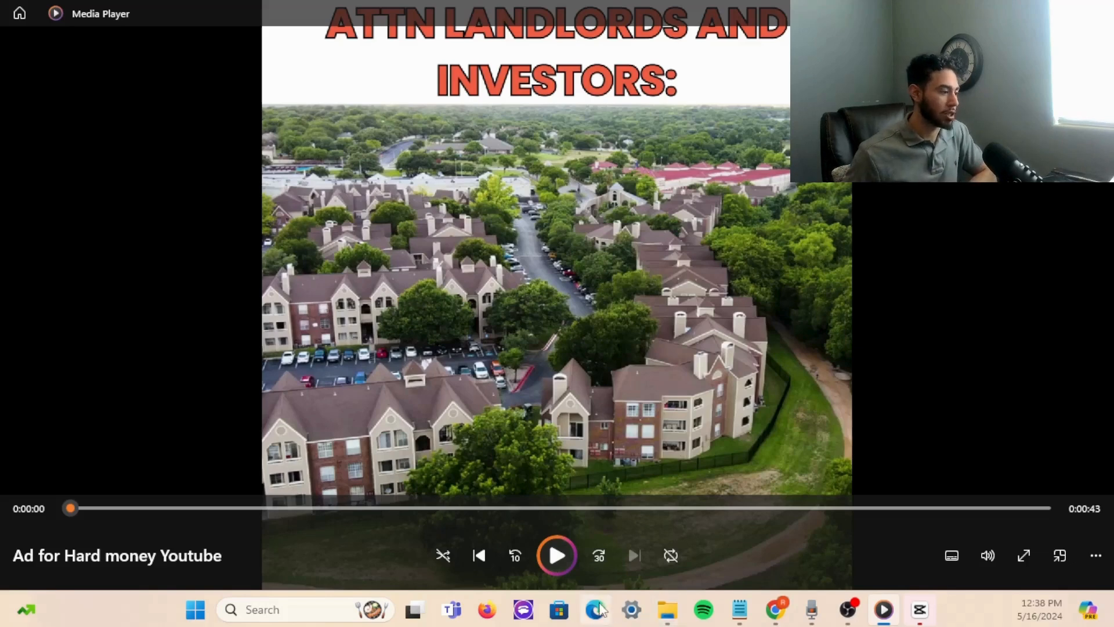
mouse_move(673, 612)
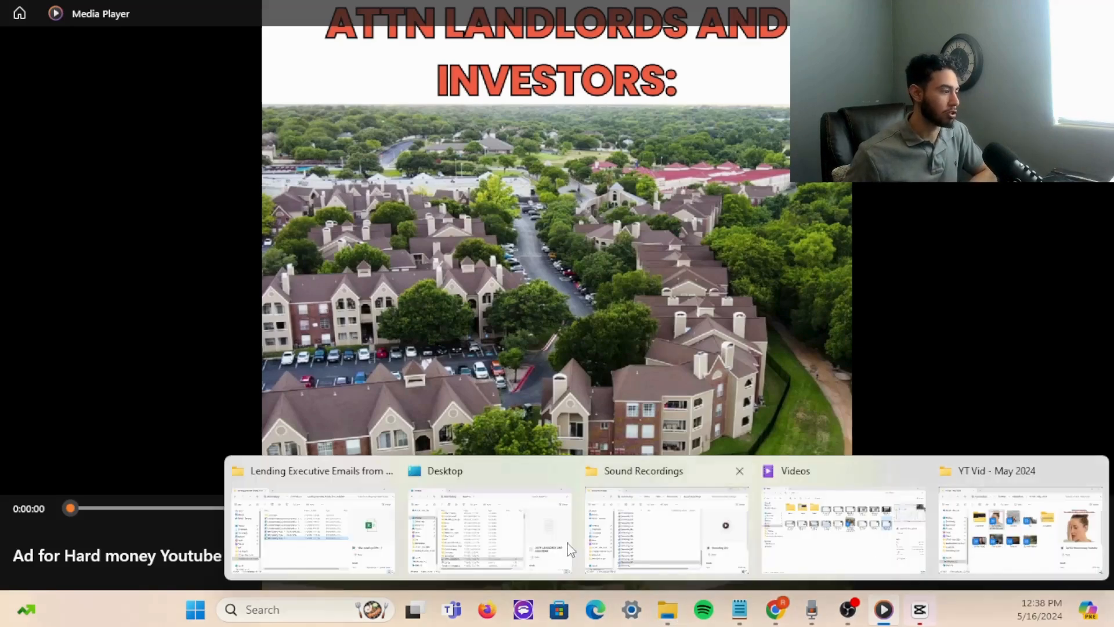
mouse_move(958, 529)
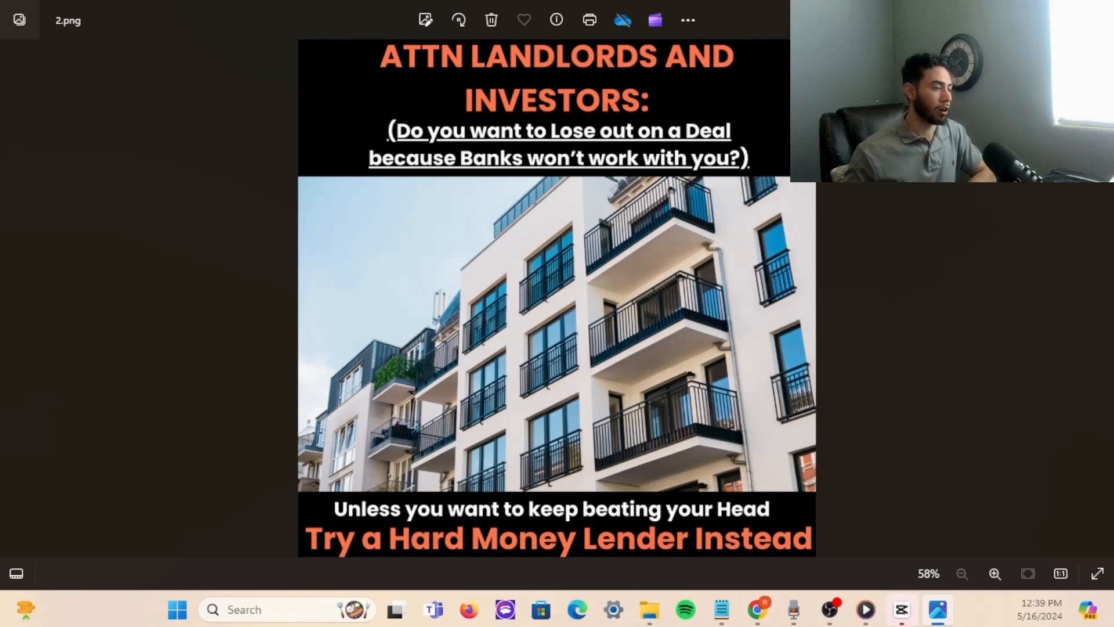
Compare the static ad images 2.png and 3.png in the image viewer, and close both.
key(alt+Tab)
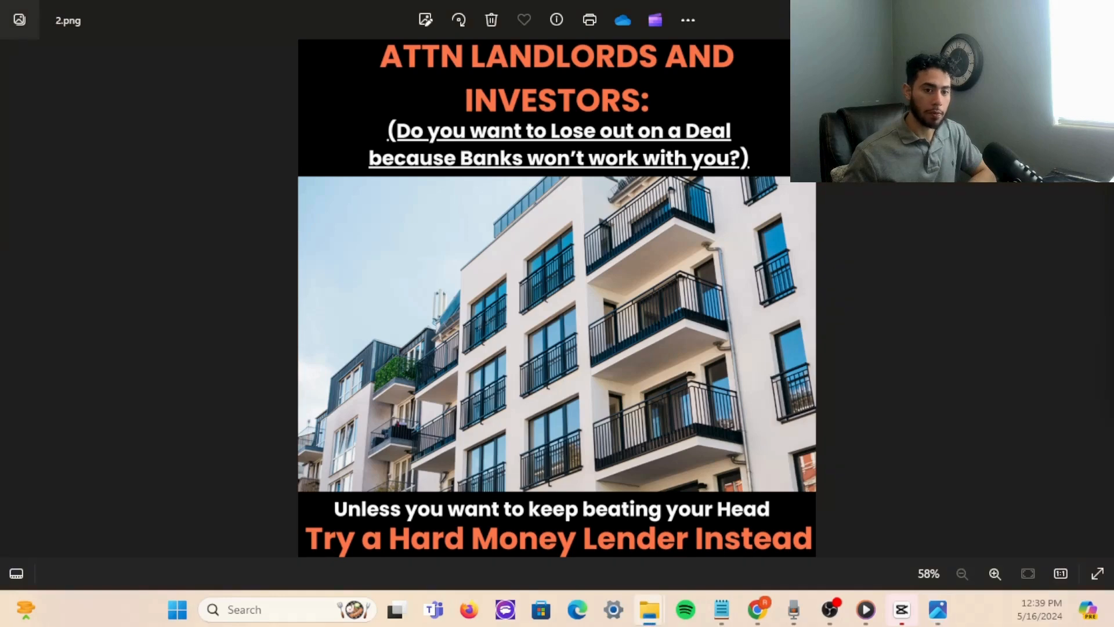
key(alt+Tab)
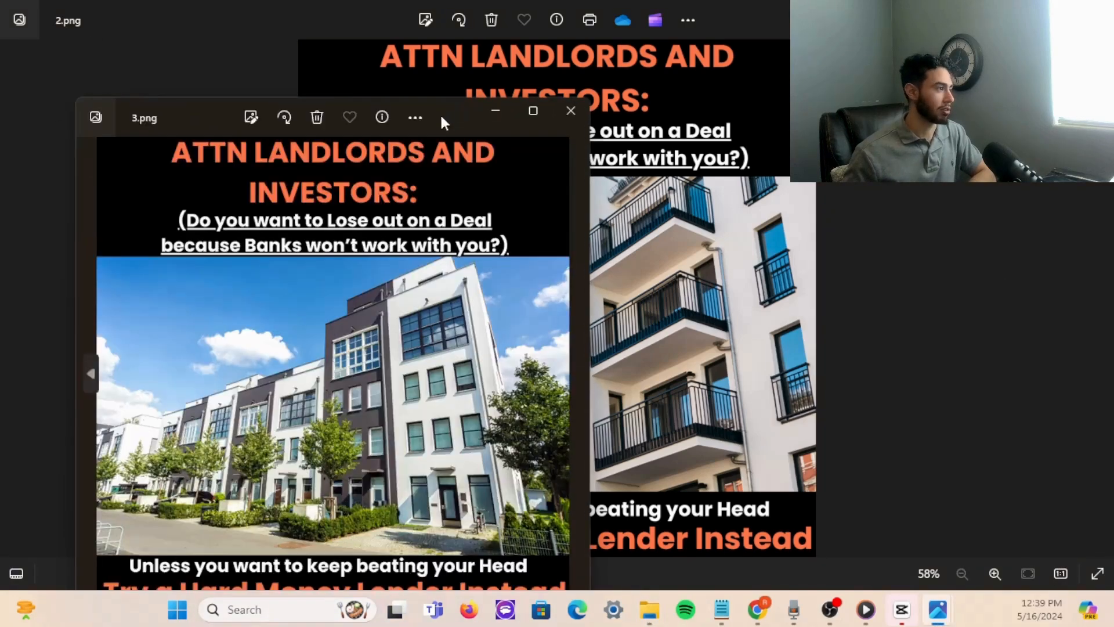
double_click(440, 113)
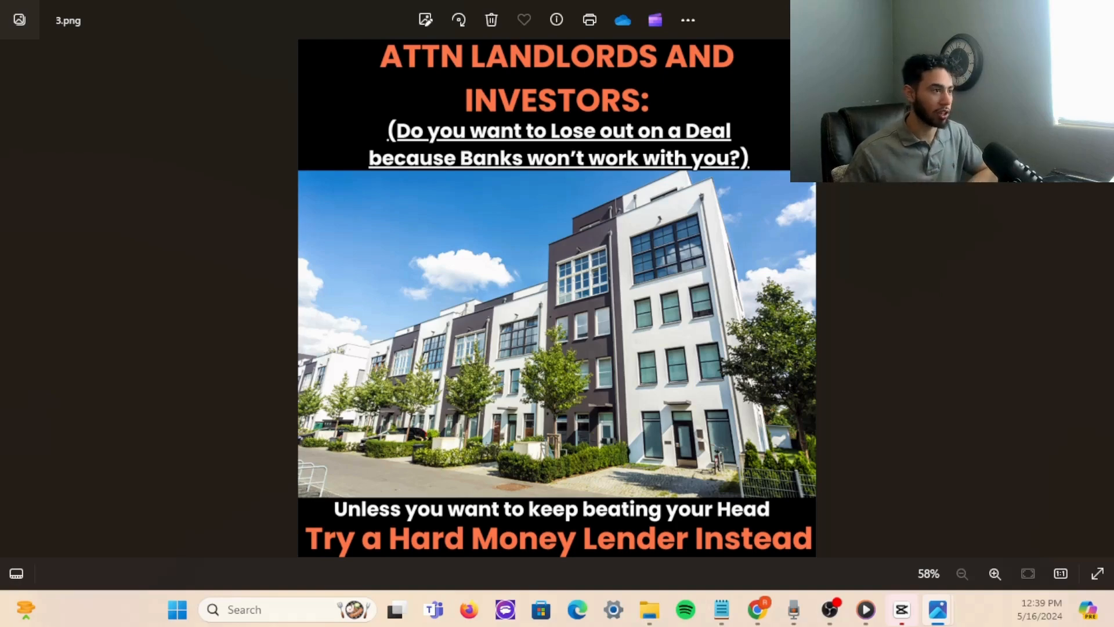
drag(720, 12, 708, 100)
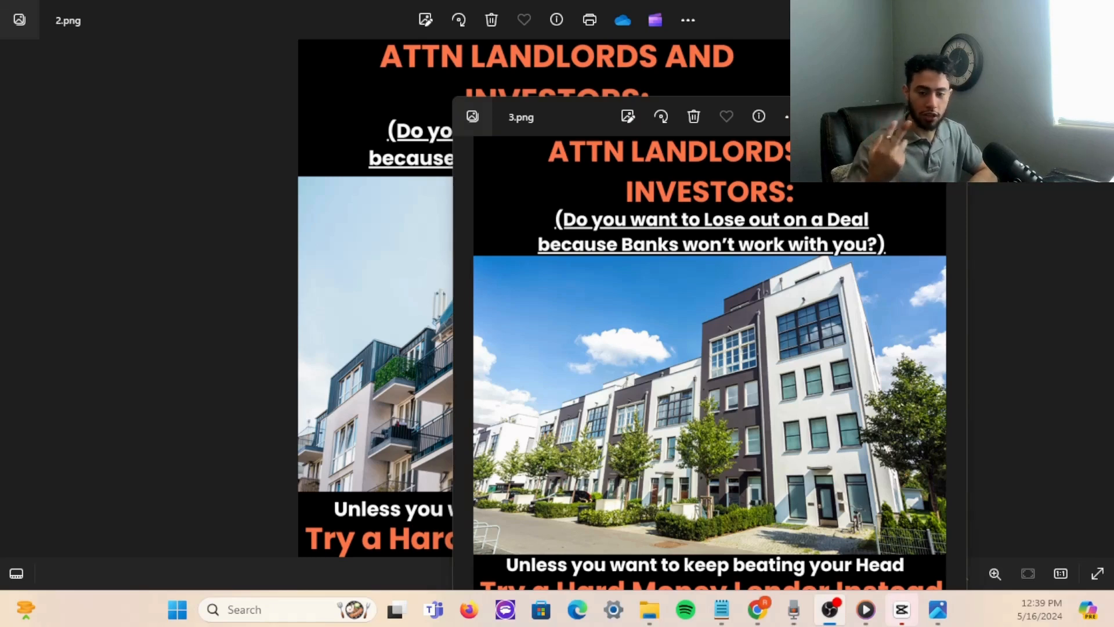
click(949, 115)
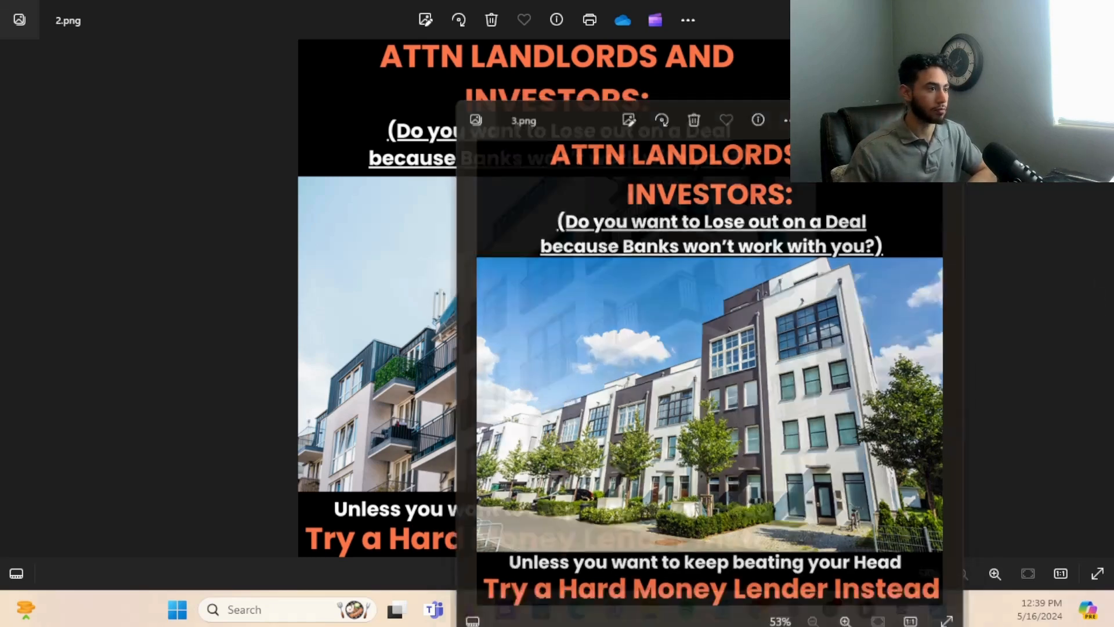
click(1097, 16)
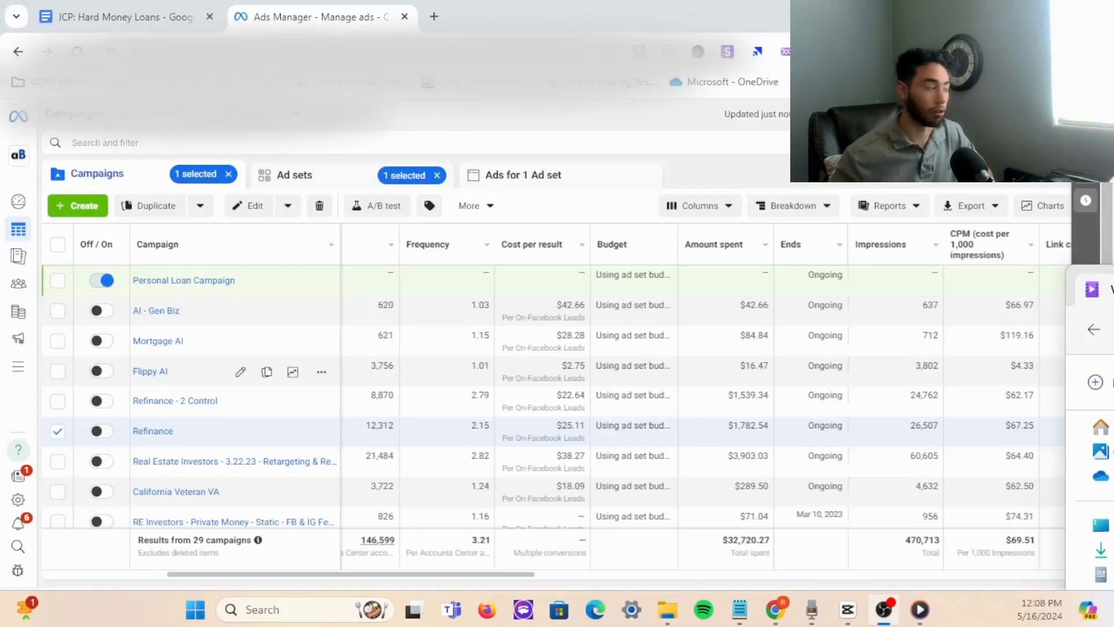
In Meta Ads Manager, create a new Auction campaign with the Engagement objective and the manual engagement campaign setup.
click(84, 216)
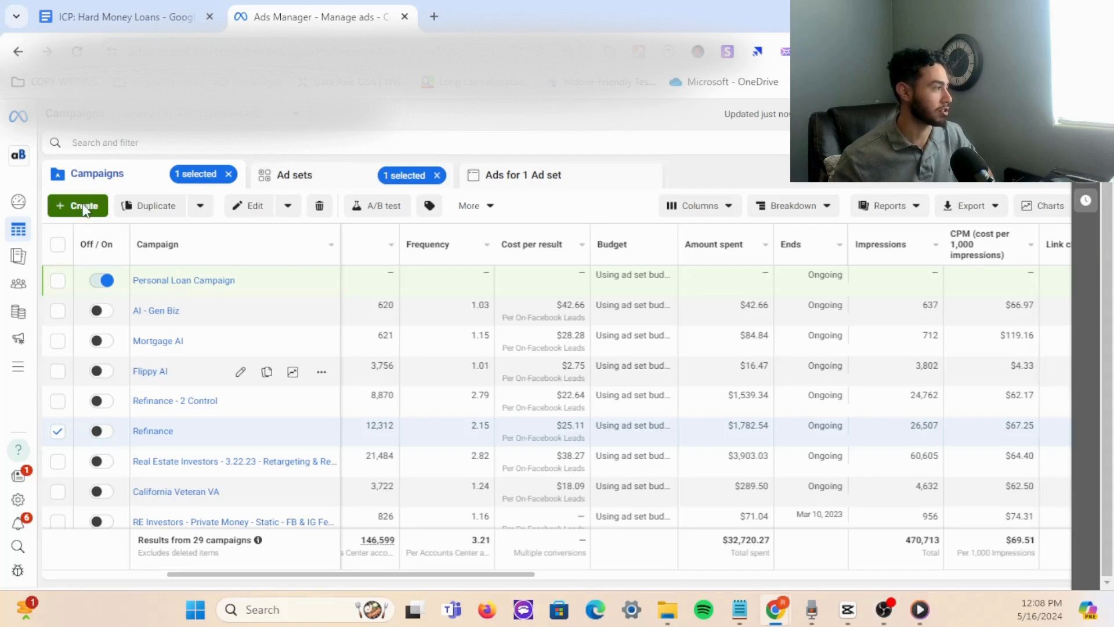
click(84, 207)
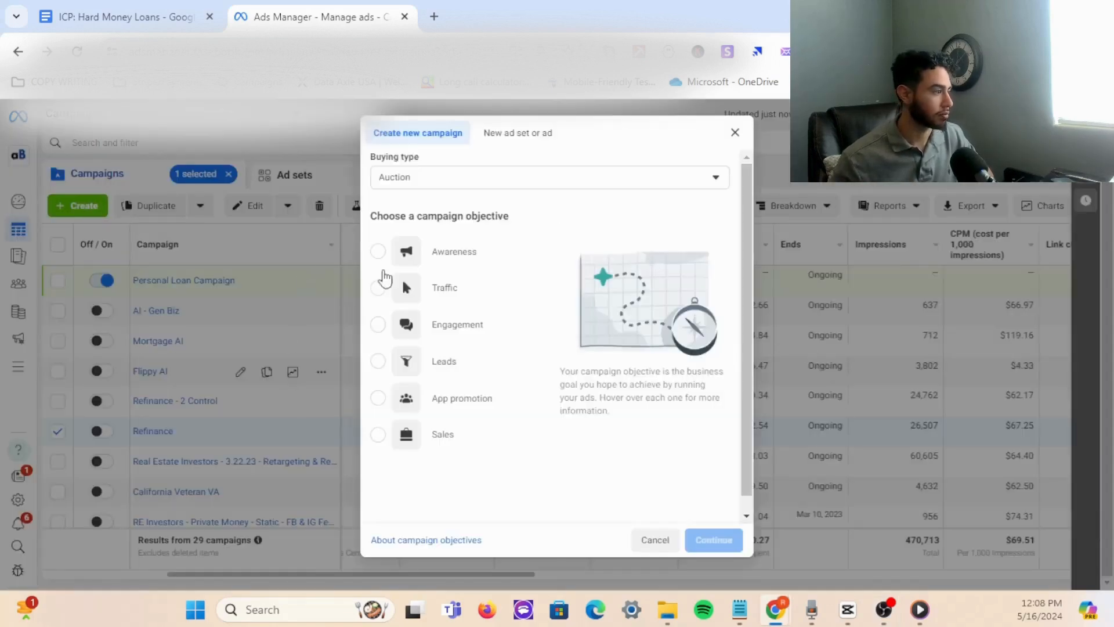
mouse_move(387, 369)
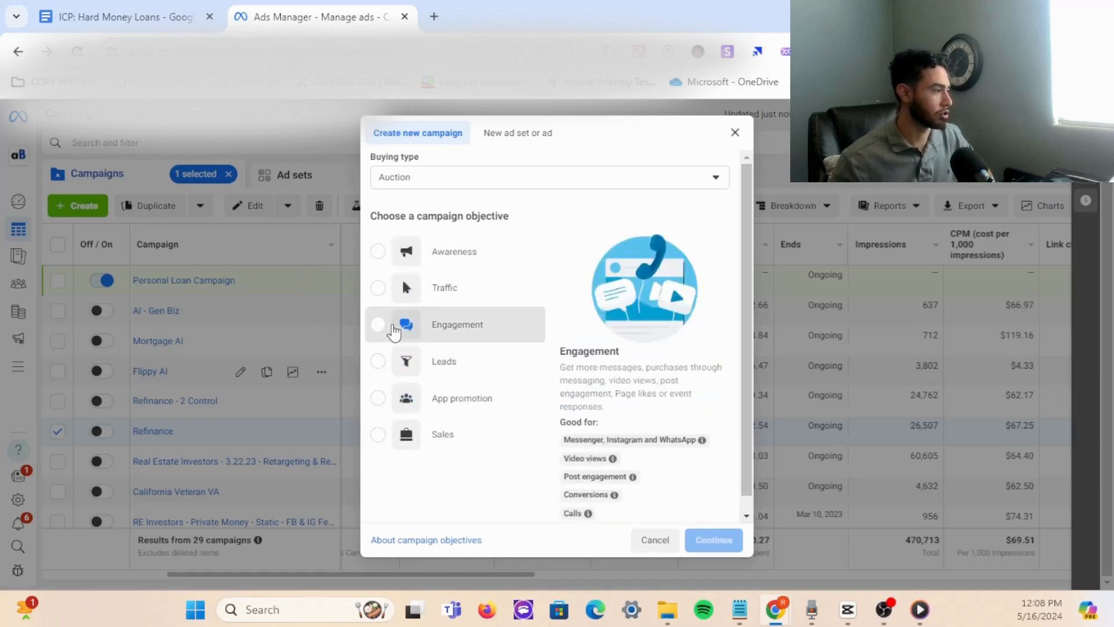
click(377, 325)
scroll(406, 406, down, 1)
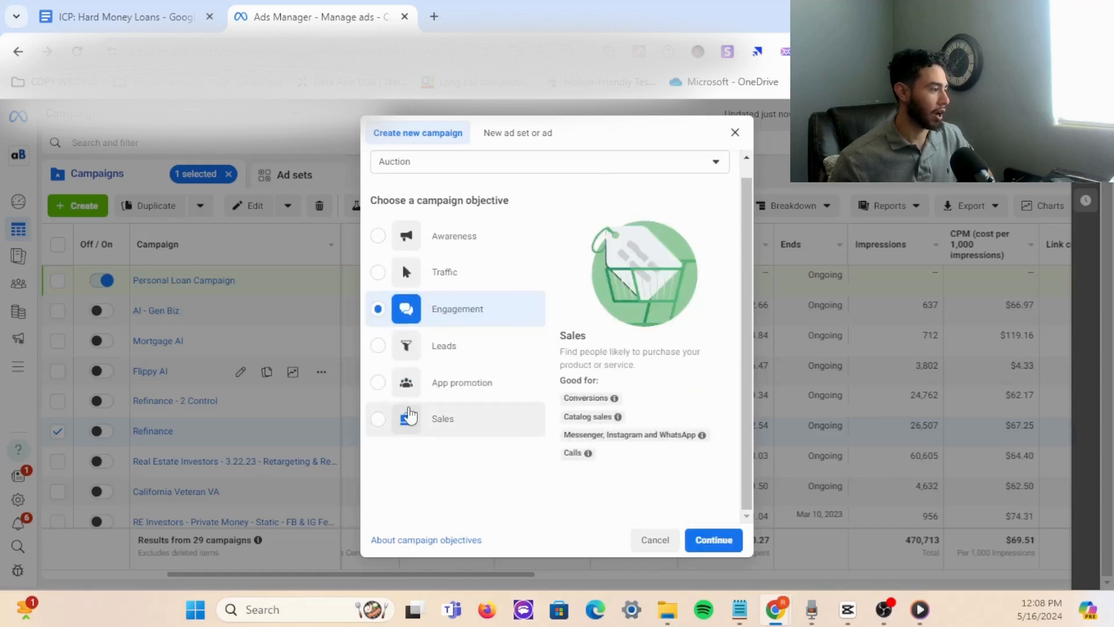
click(717, 540)
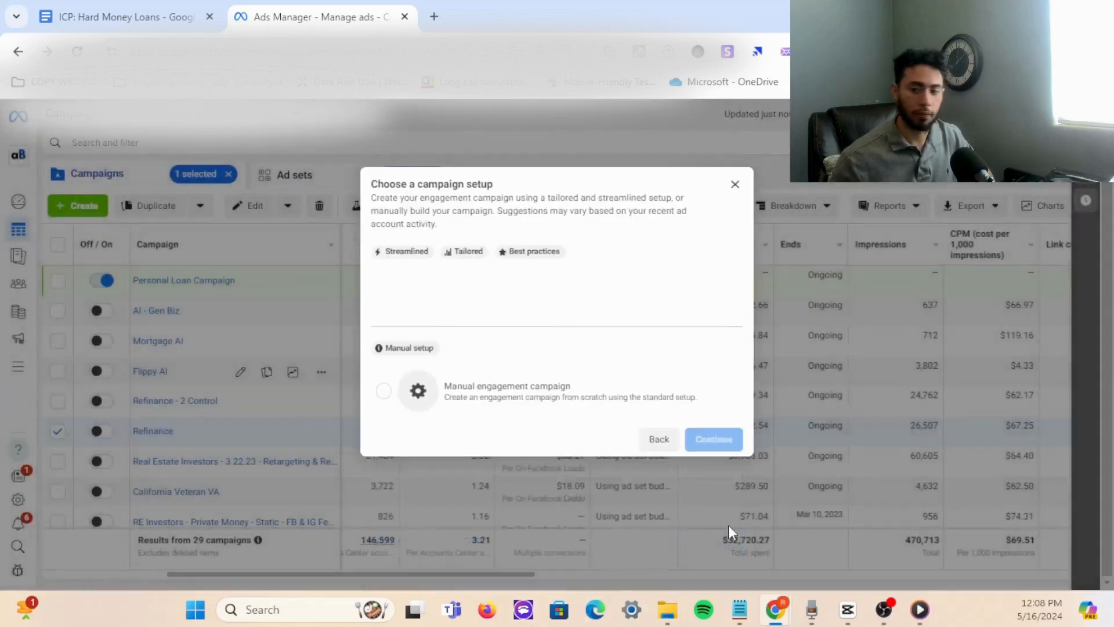
click(510, 448)
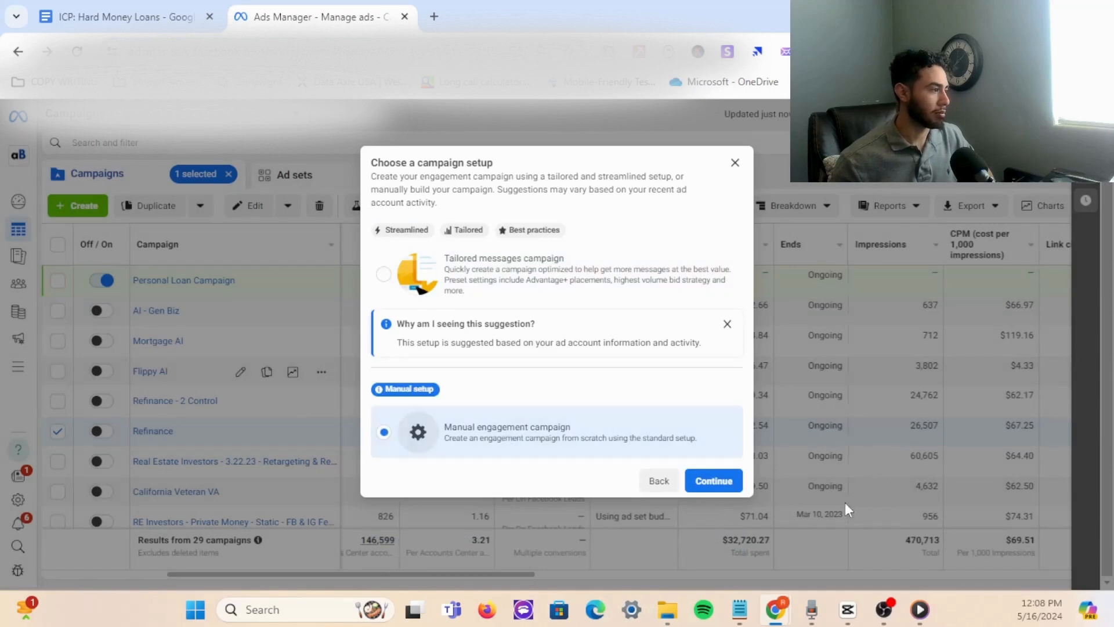
click(729, 487)
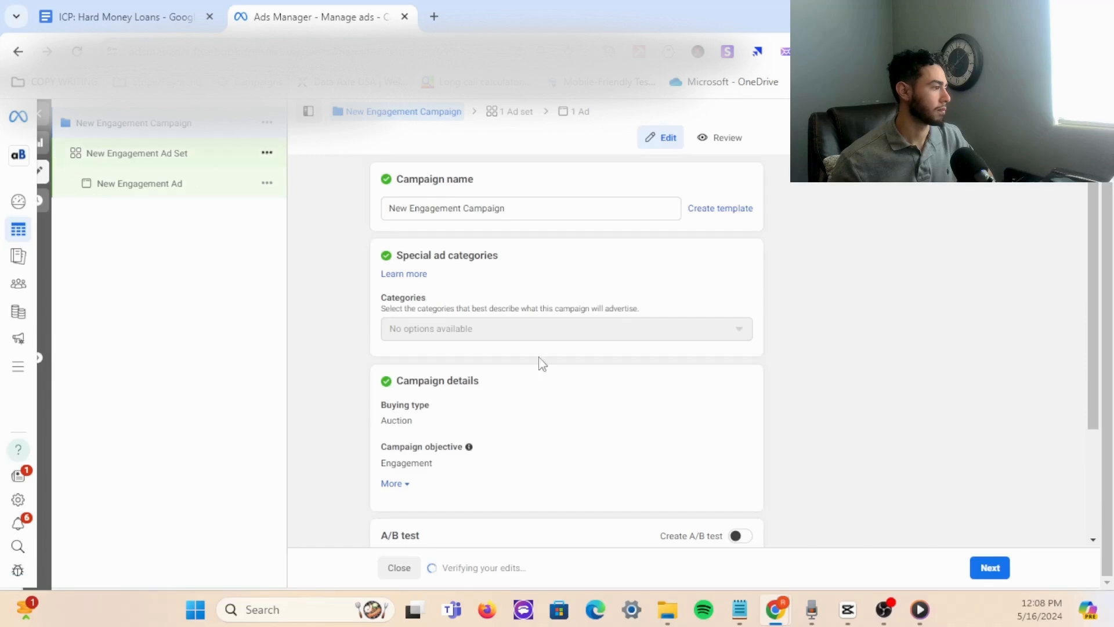
Expand the campaign details and examine the spending limit, A/B test, Advantage campaign budget and special ad category settings.
scroll(399, 446, down, 3)
click(396, 339)
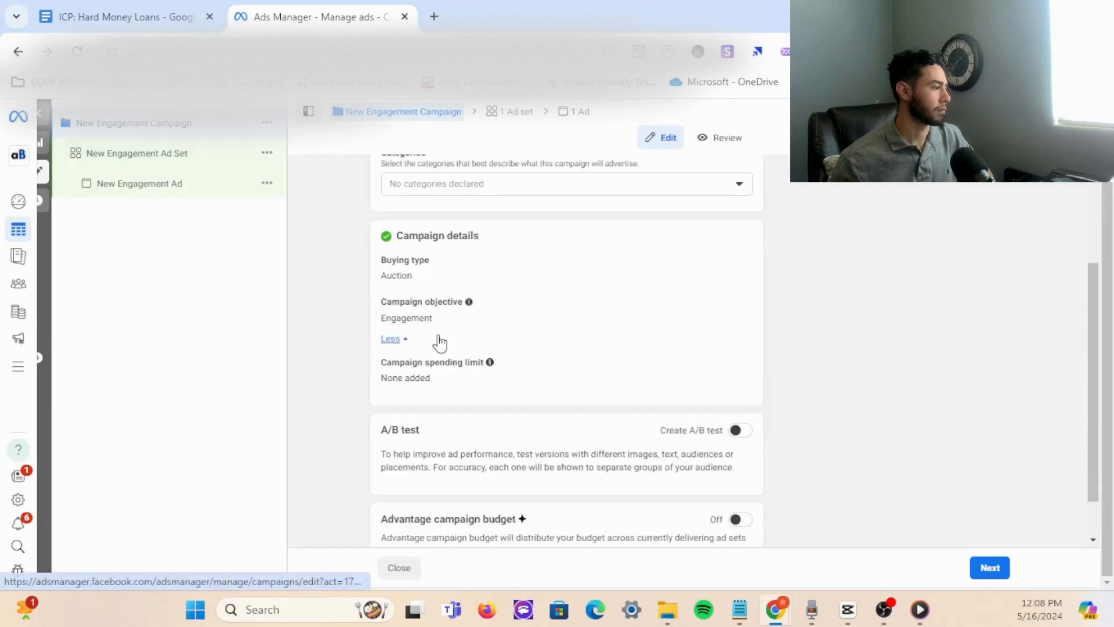
scroll(651, 509, down, 1)
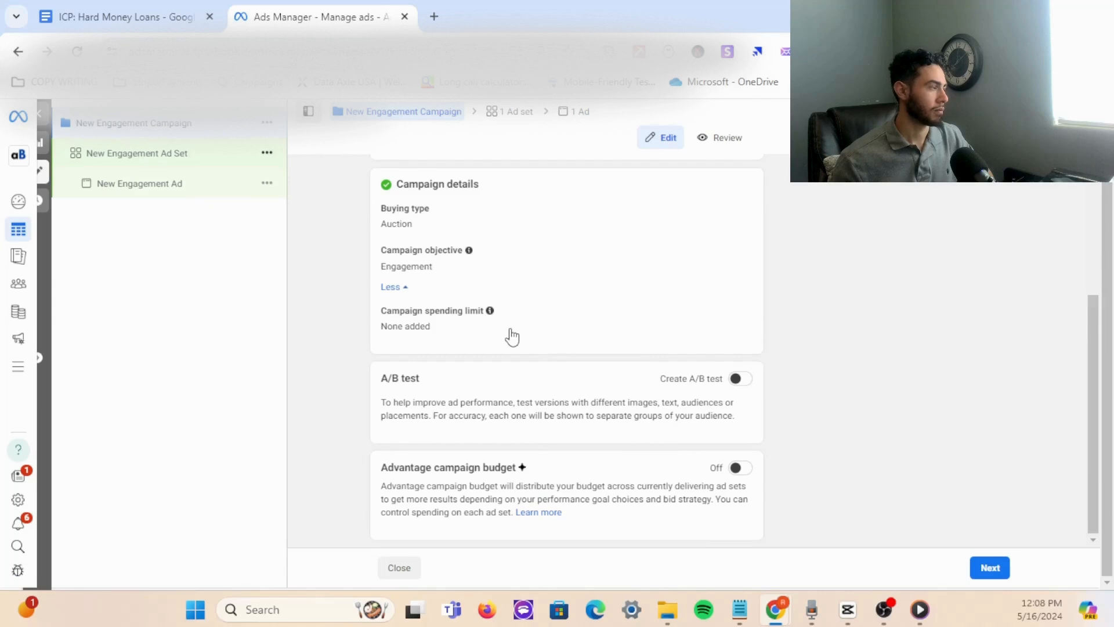
scroll(644, 418, up, 4)
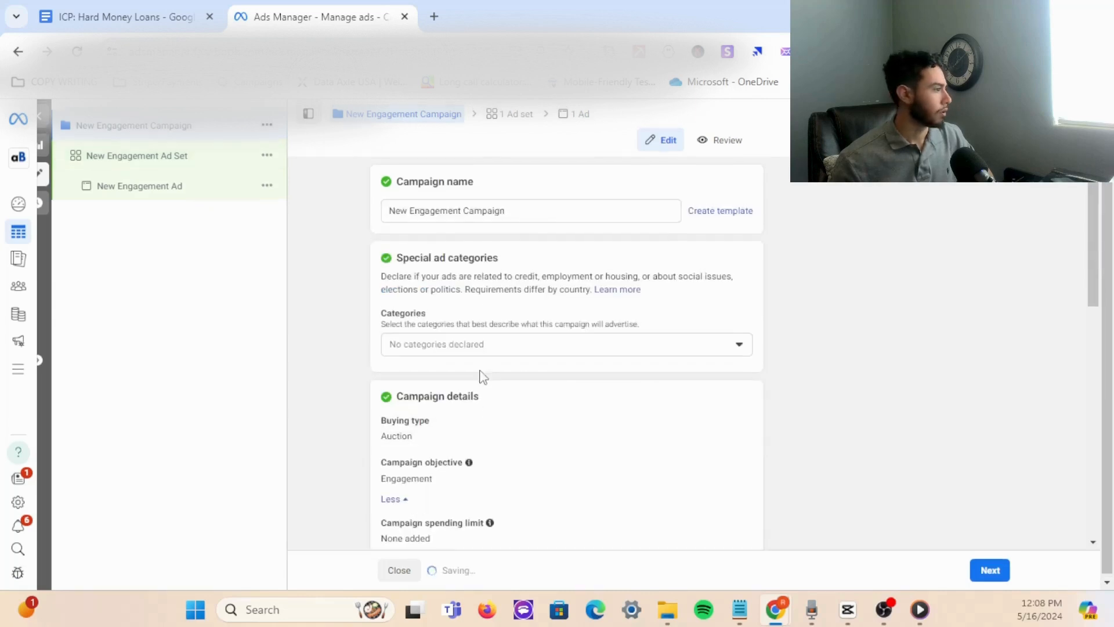
Rename the engagement campaign as "Hard Money".
drag(537, 209, 282, 293)
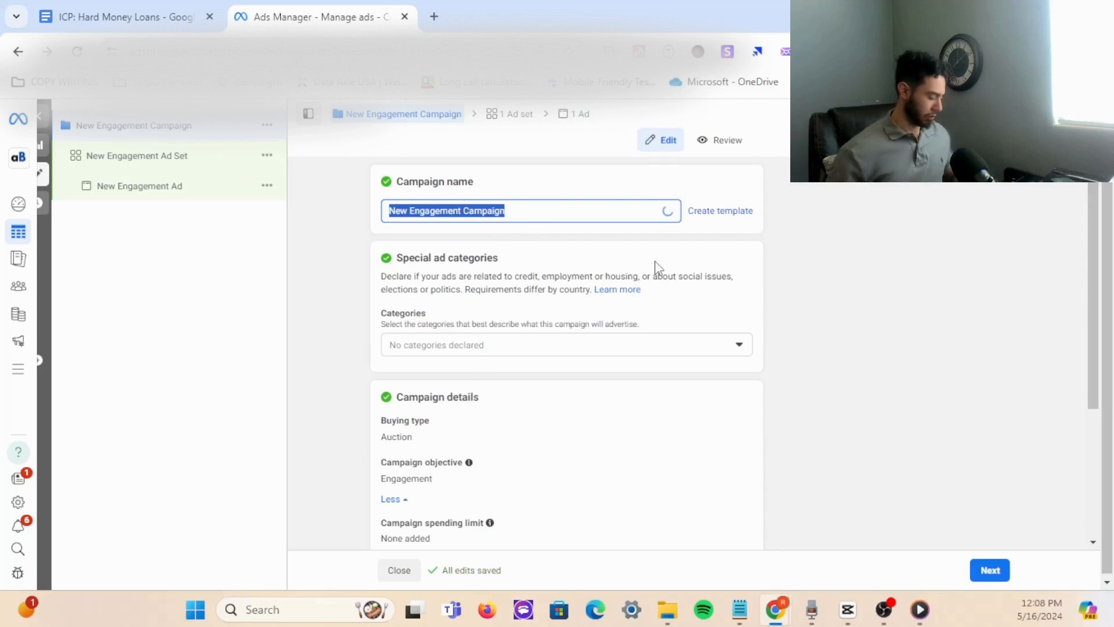
text(Hard Moneuy)
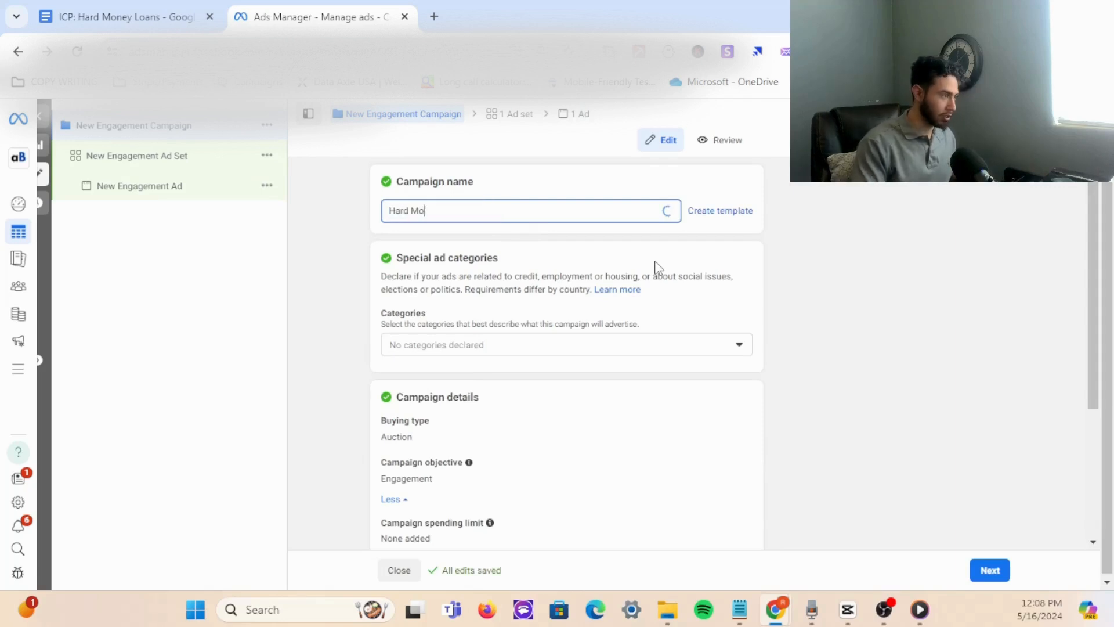
key(BackSpace)
key(BackSpace)
text(y)
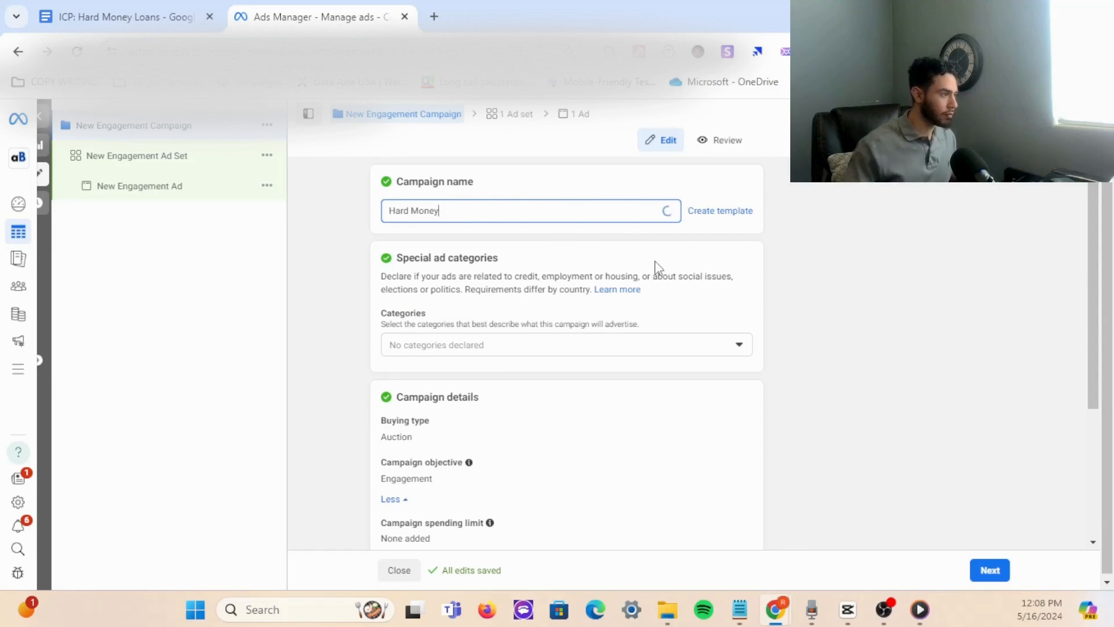
Declare Housing and Credit as the campaign's special ad categories, and continue to the ad set settings.
click(582, 347)
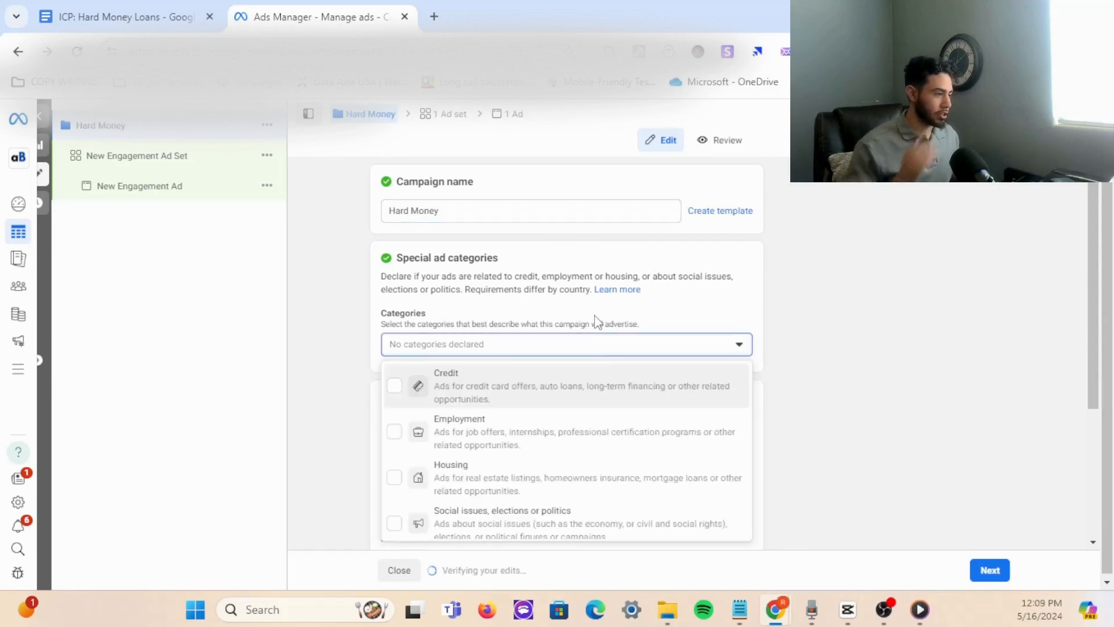
click(393, 483)
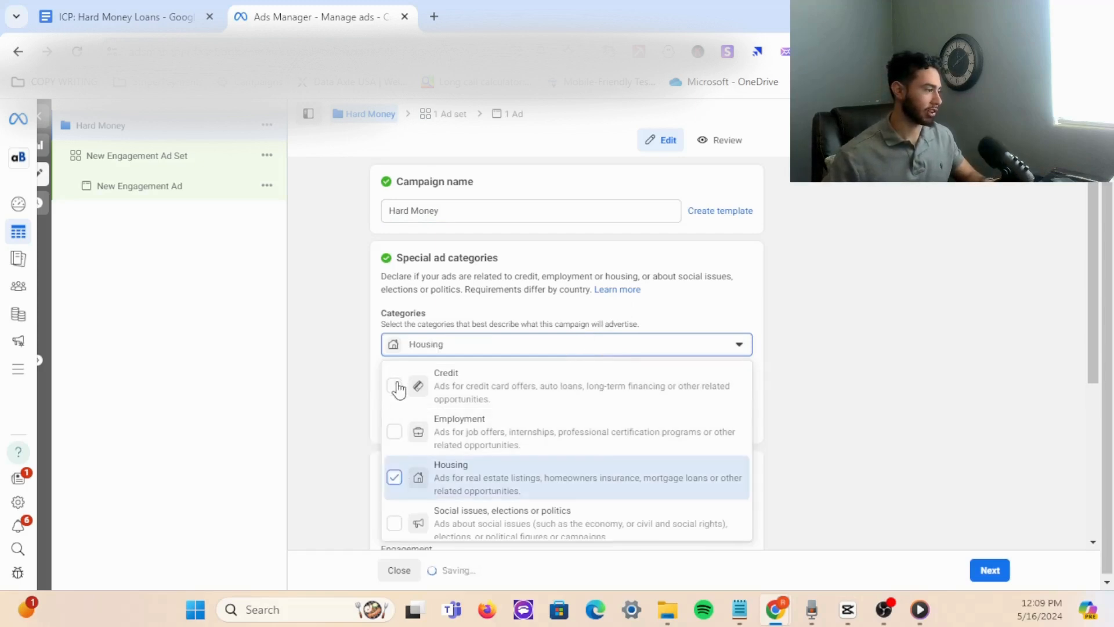
click(394, 385)
click(331, 335)
scroll(431, 376, down, 6)
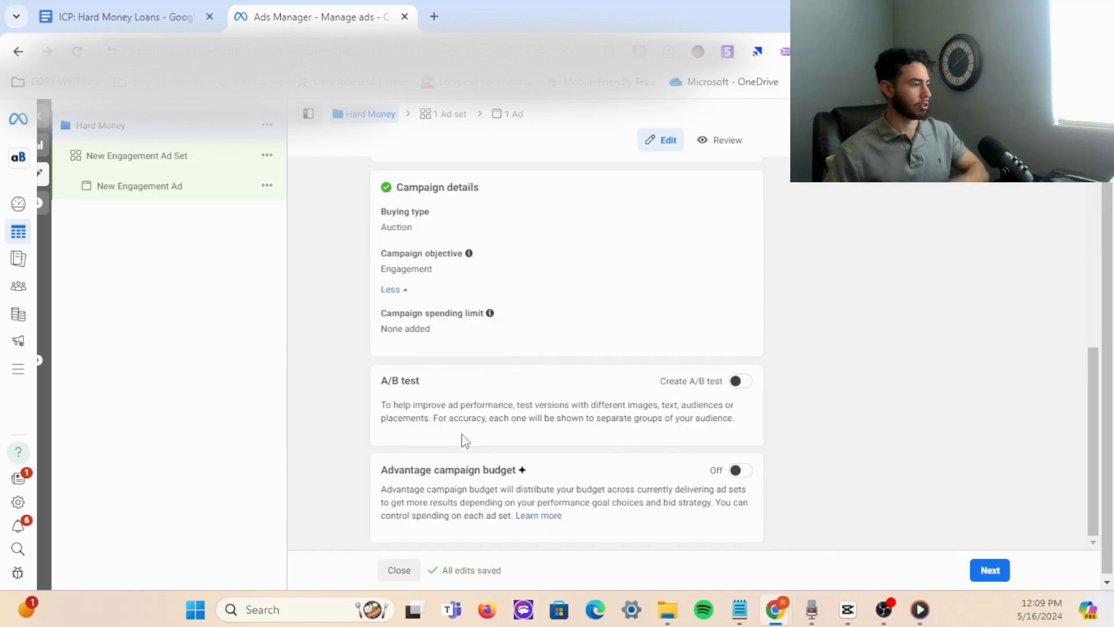
scroll(490, 329, up, 4)
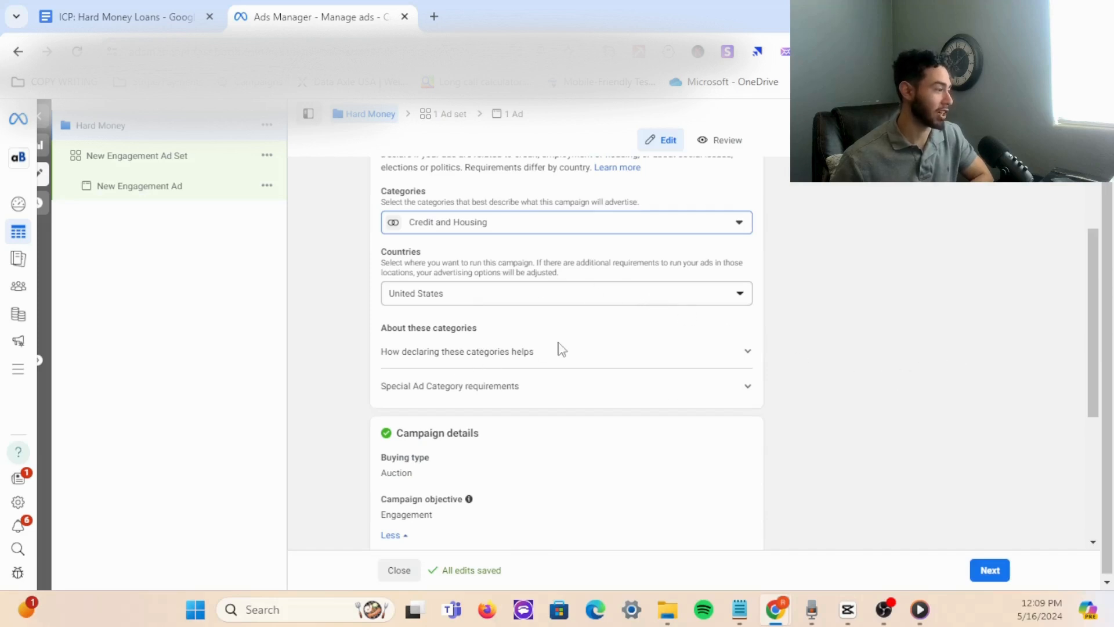
scroll(562, 349, down, 4)
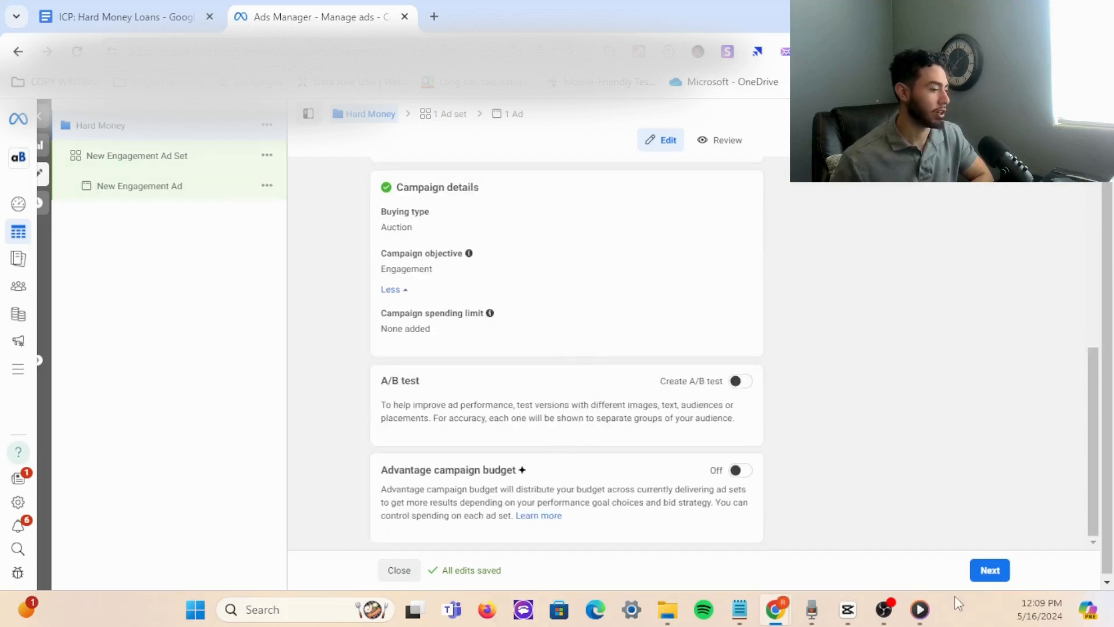
click(989, 570)
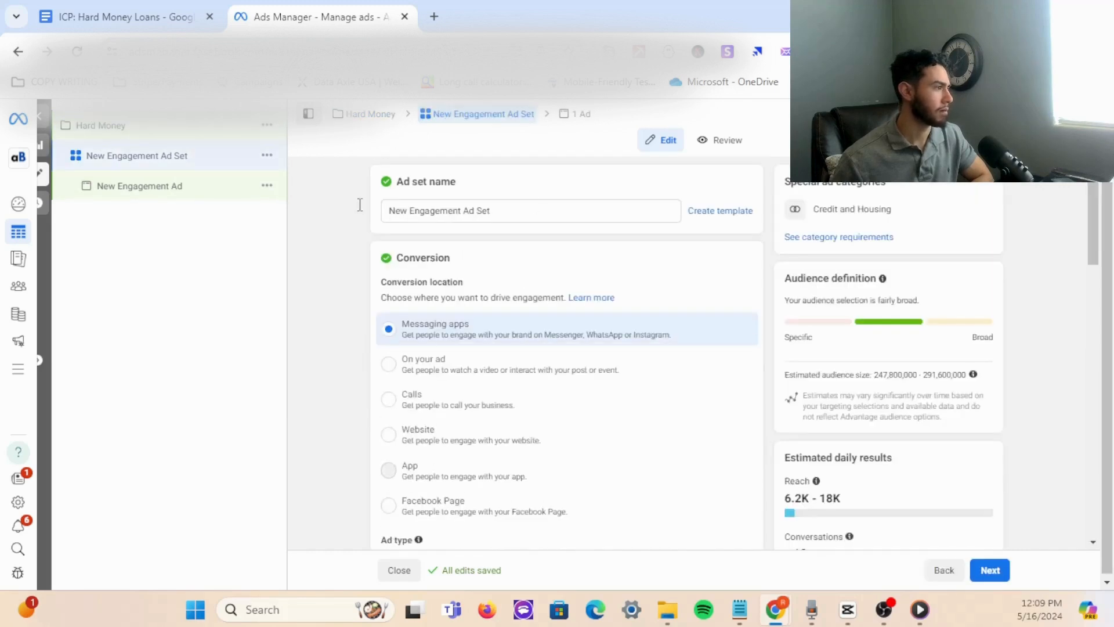
Rename the ad set as "United States - FB and IG".
triple_click(461, 215)
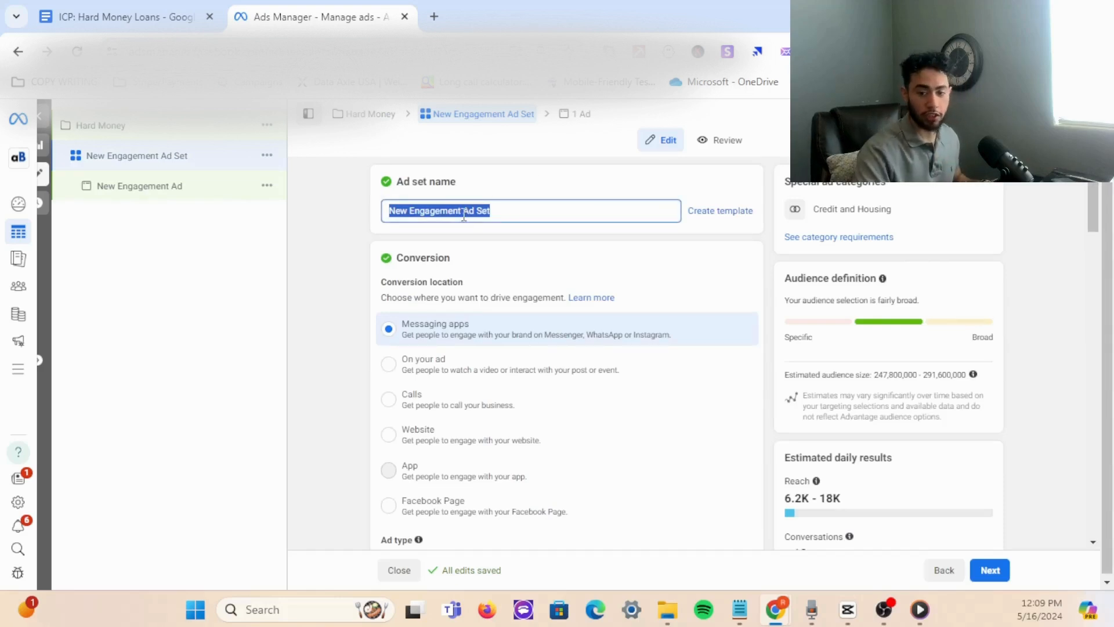
text(offer)
key(BackSpace)
key(BackSpace)
key(BackSpace)
key(BackSpace)
key(BackSpace)
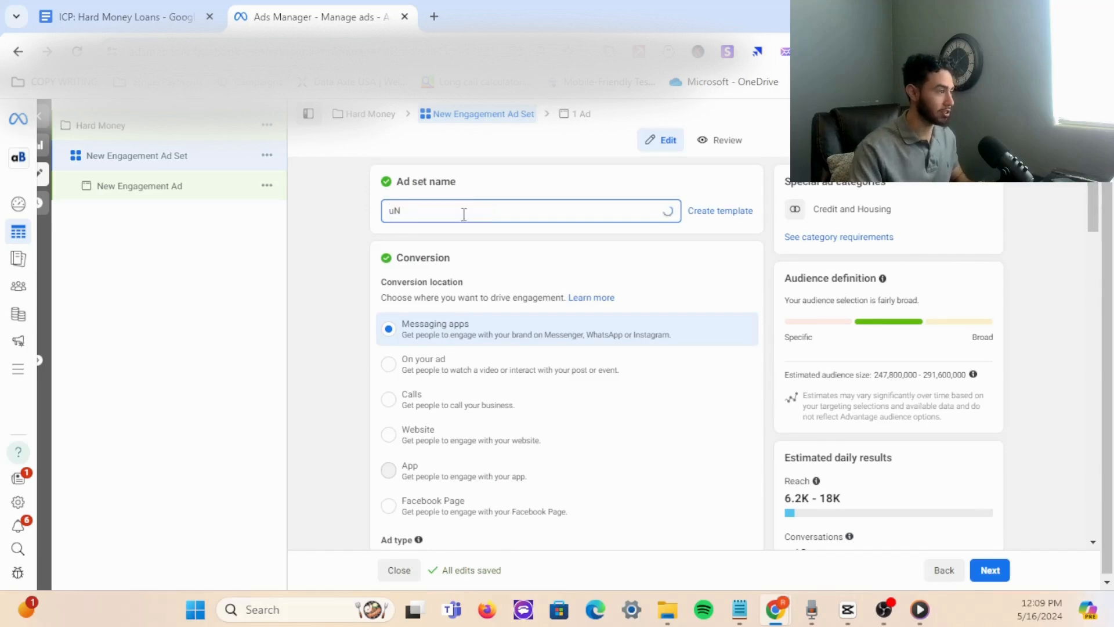
text(United S)
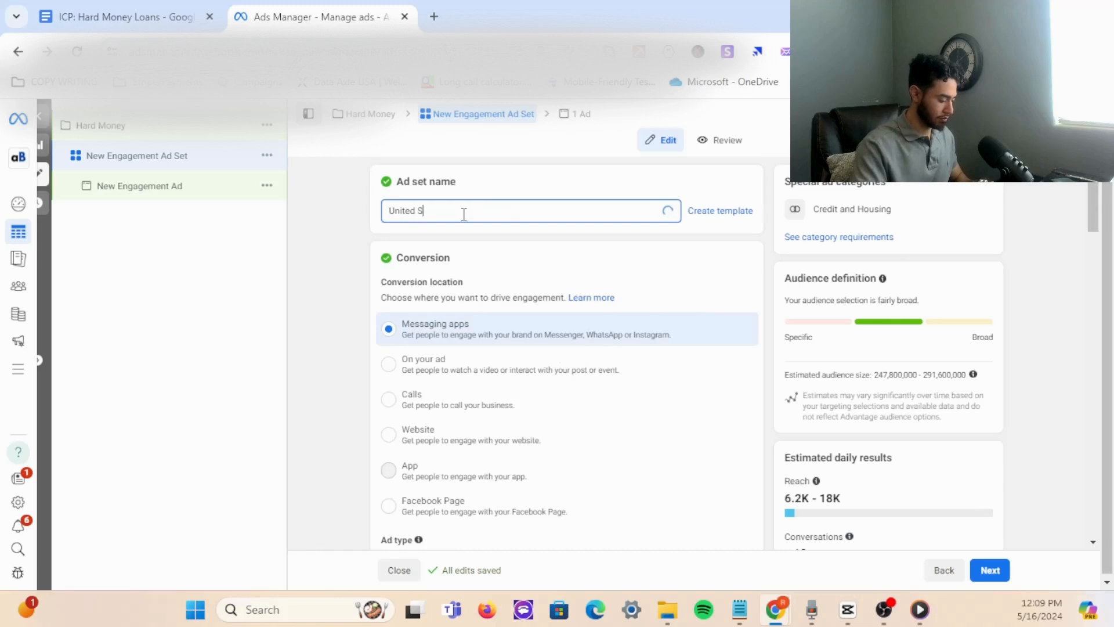
text(tates -)
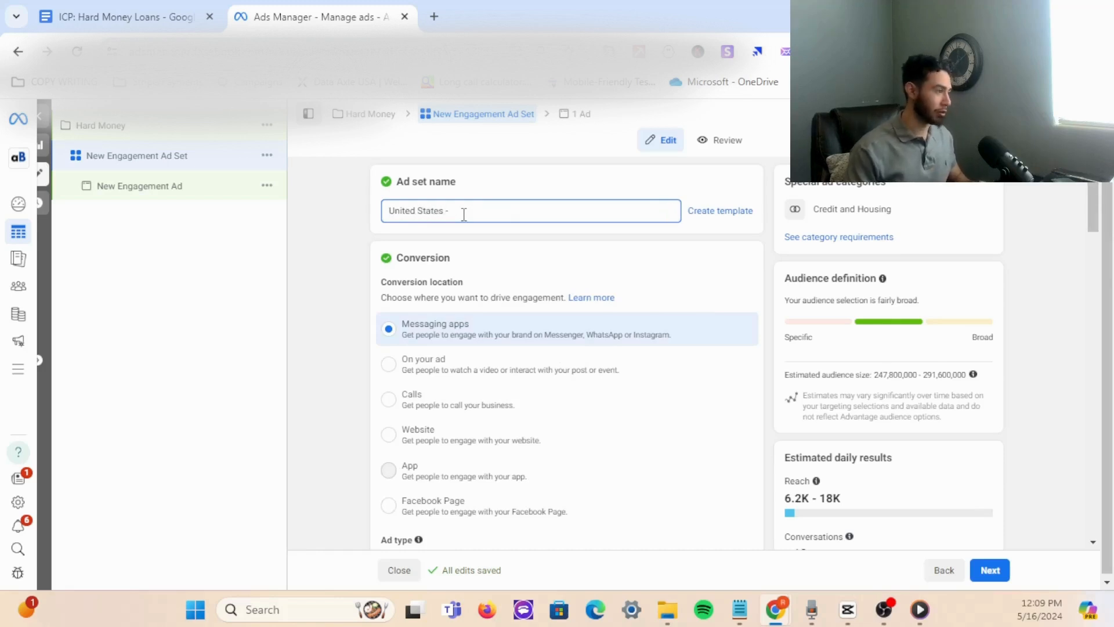
text( FB and I)
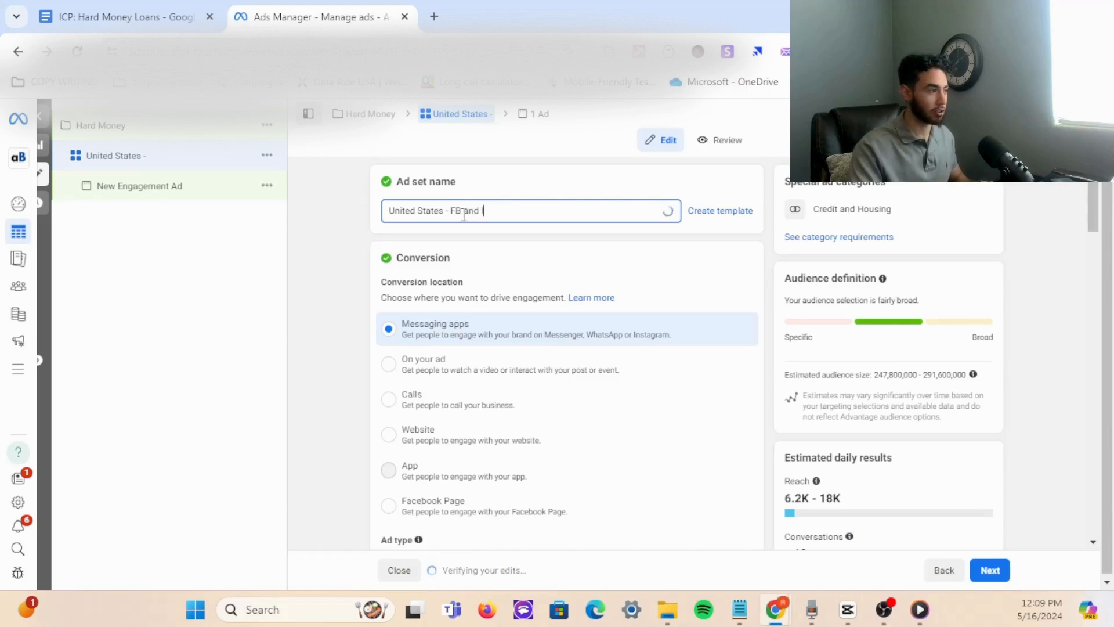
text(G)
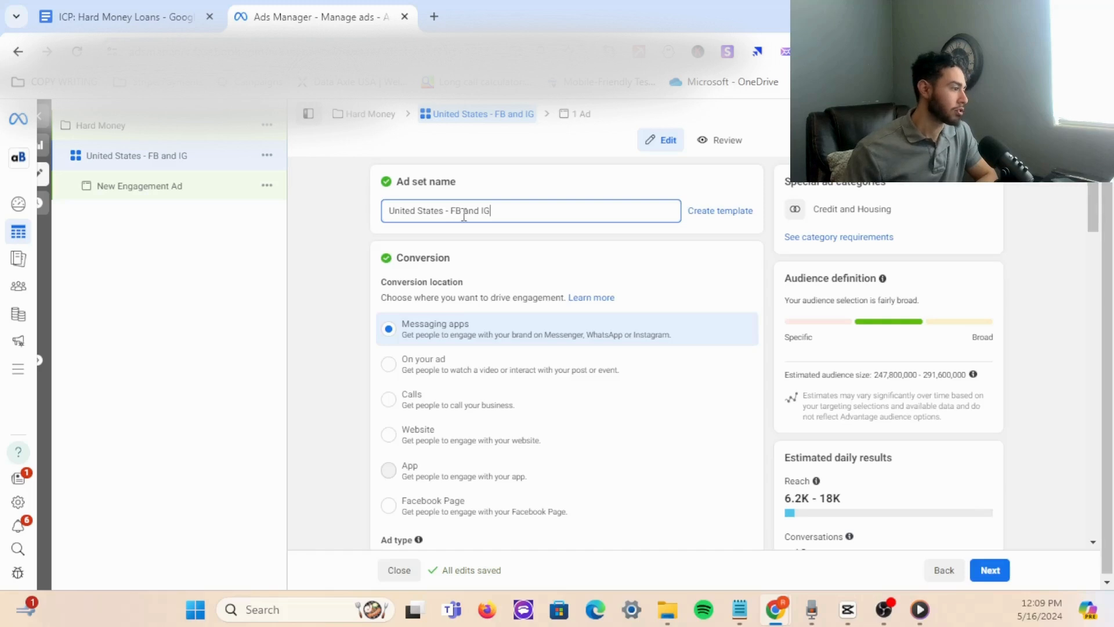
Set the ad set's conversion location to Website and select the "PLG Loans - Apply Now Page Views" pixel.
click(464, 436)
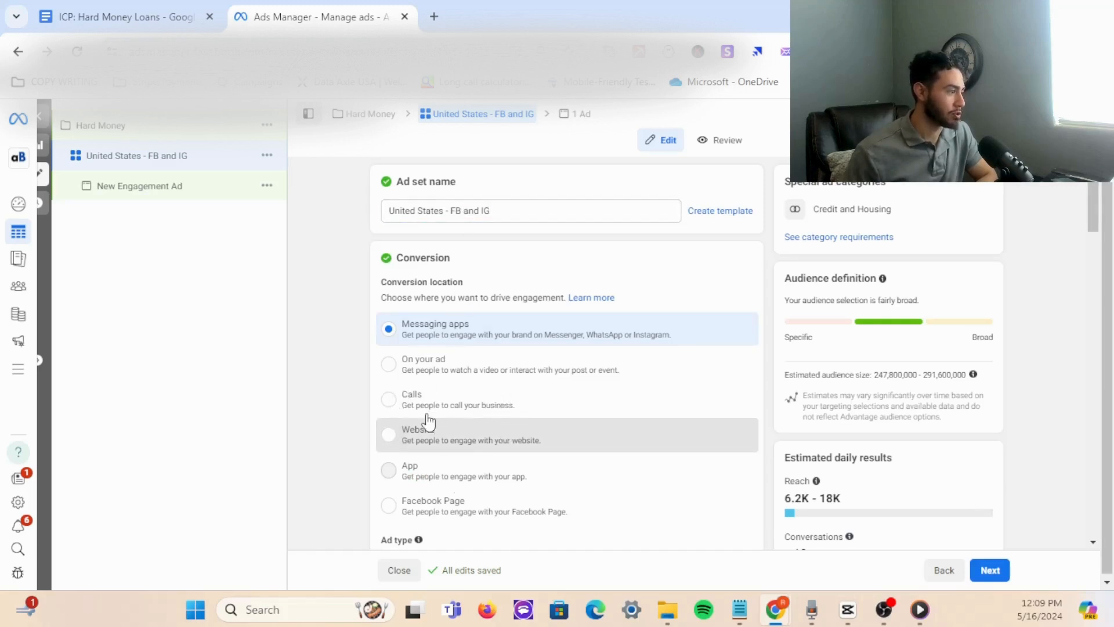
click(476, 425)
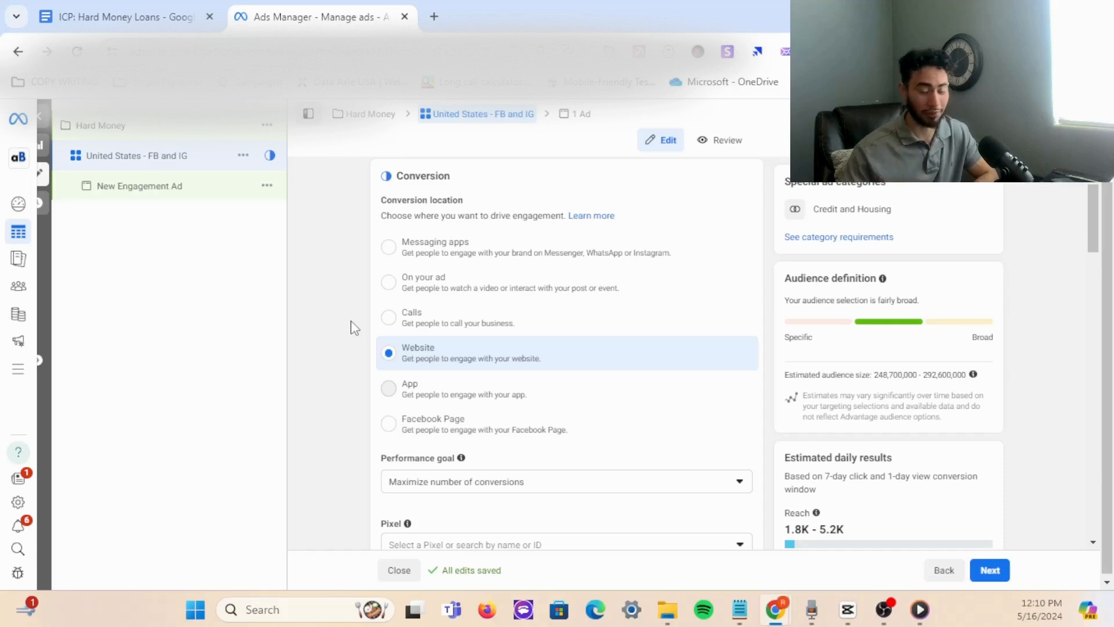
scroll(354, 326, down, 5)
scroll(390, 318, up, 3)
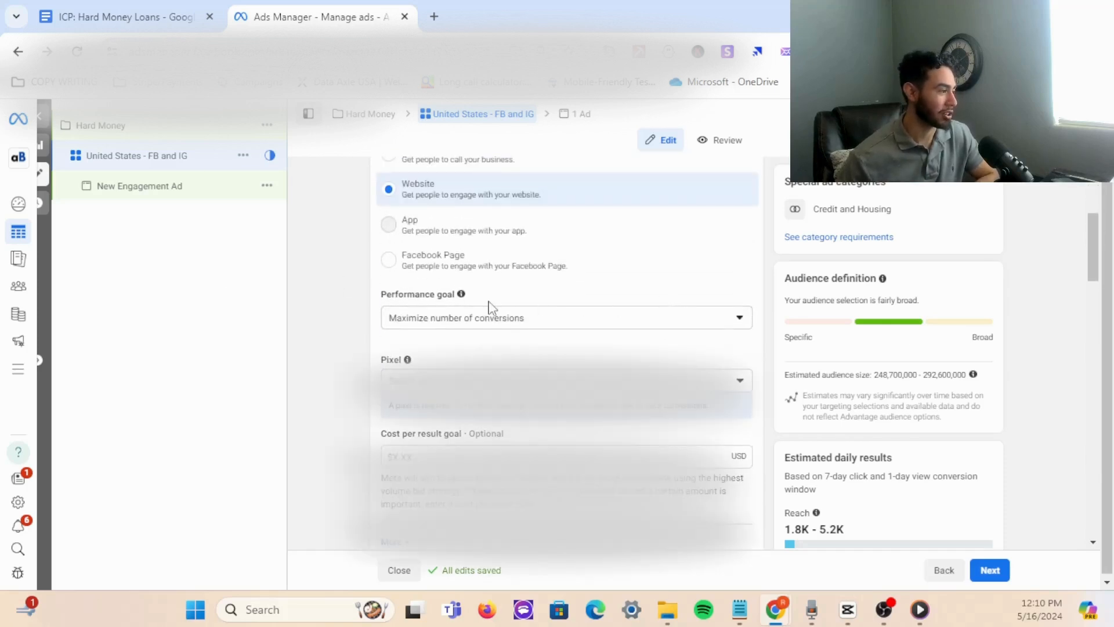
click(503, 377)
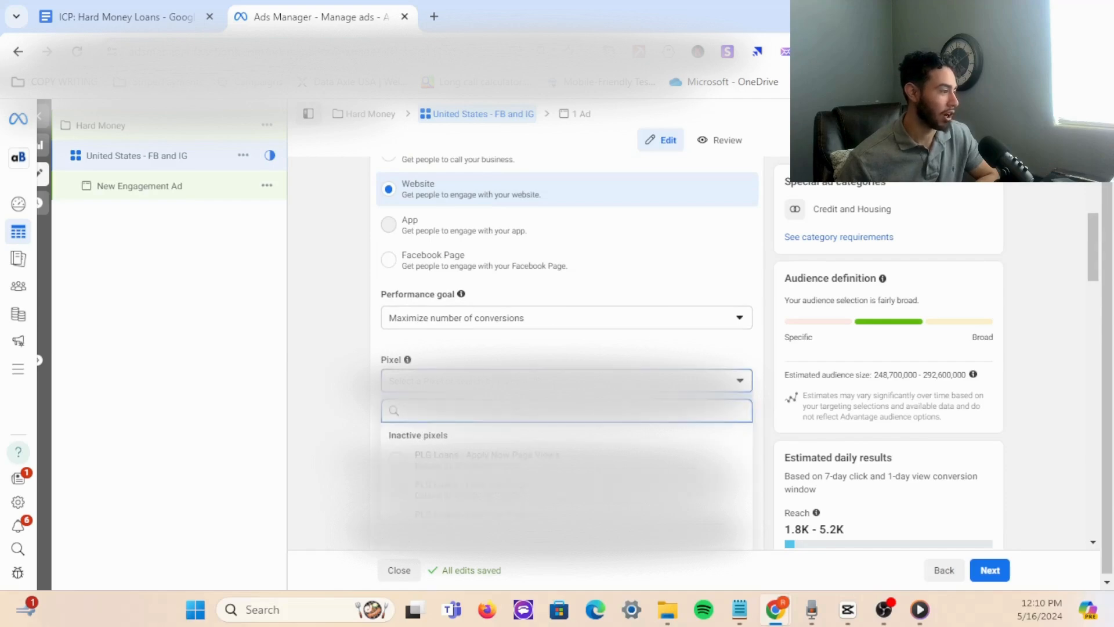
click(463, 461)
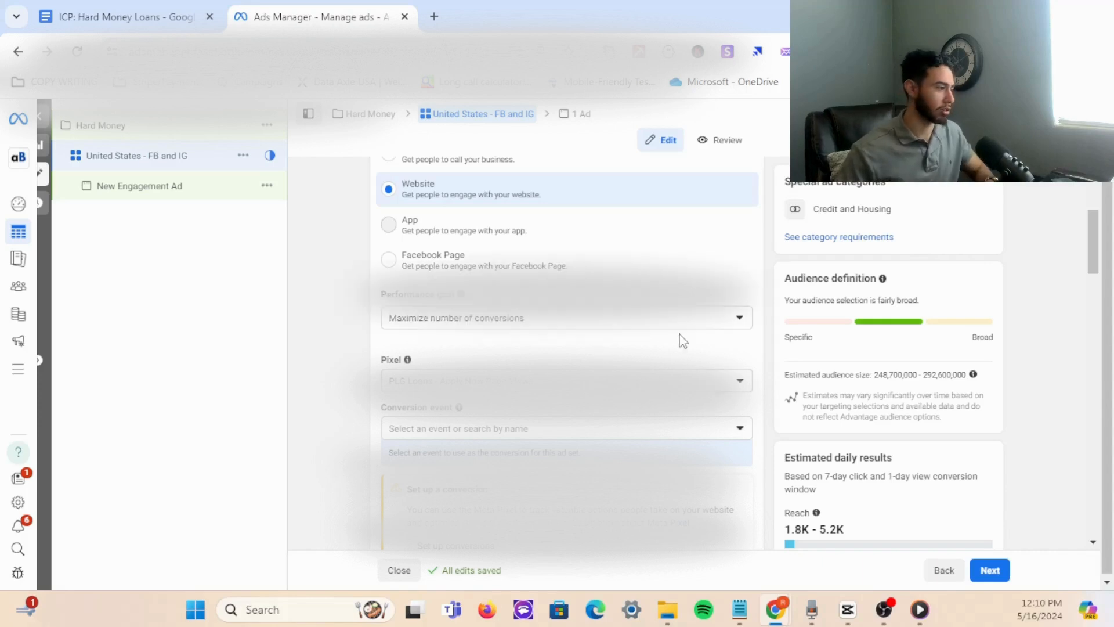
Choose "Submit application" as the conversion event for the ad set.
scroll(683, 341, down, 1)
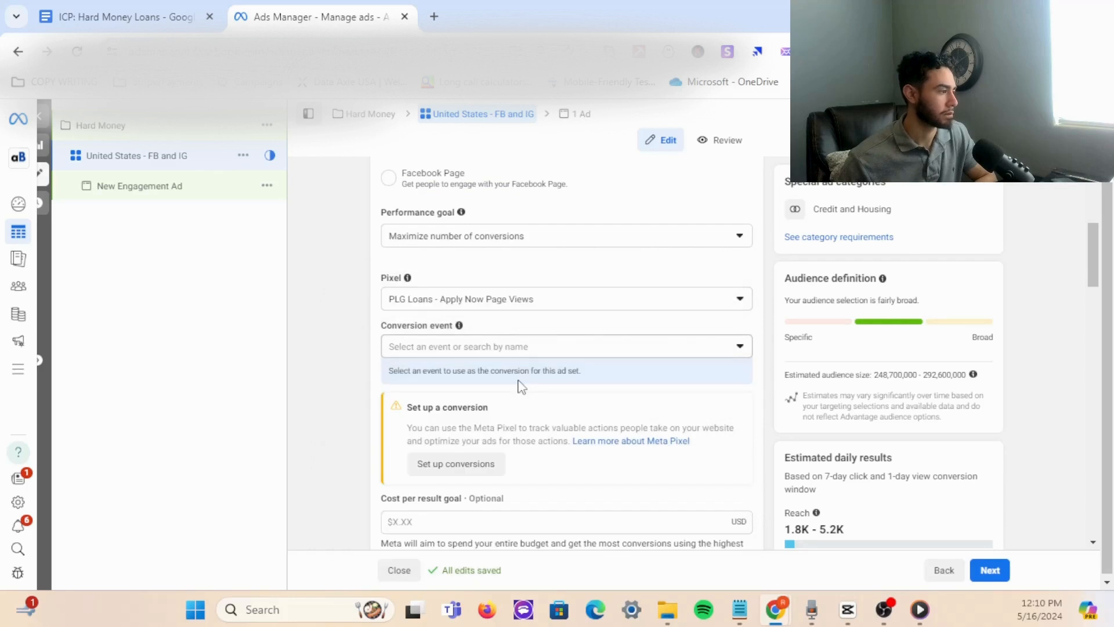
click(501, 347)
scroll(464, 264, up, 1)
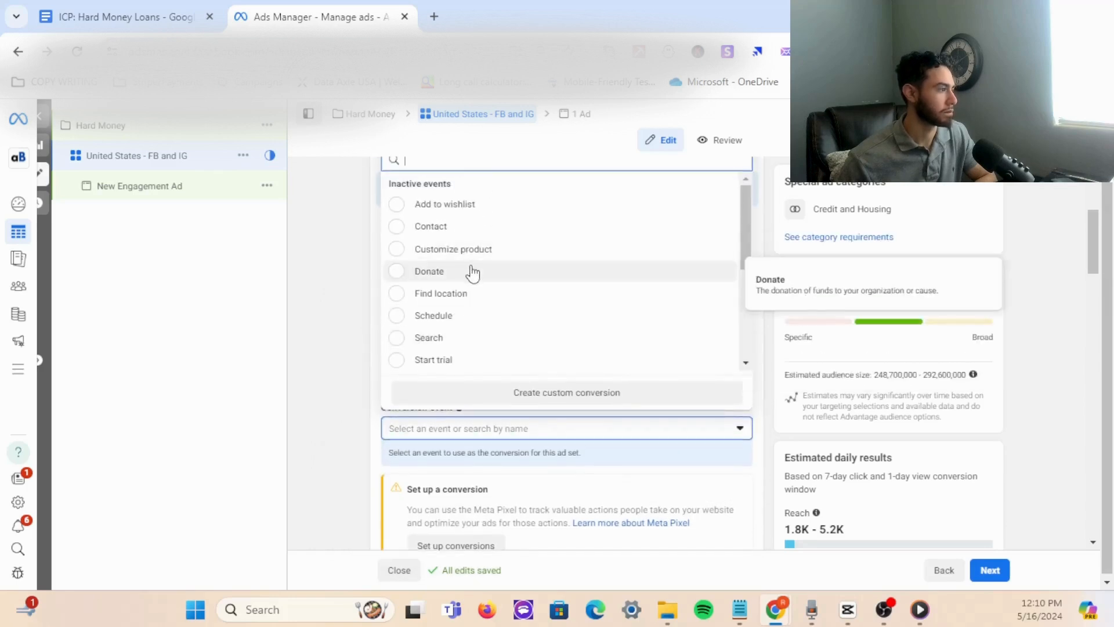
scroll(504, 274, down, 3)
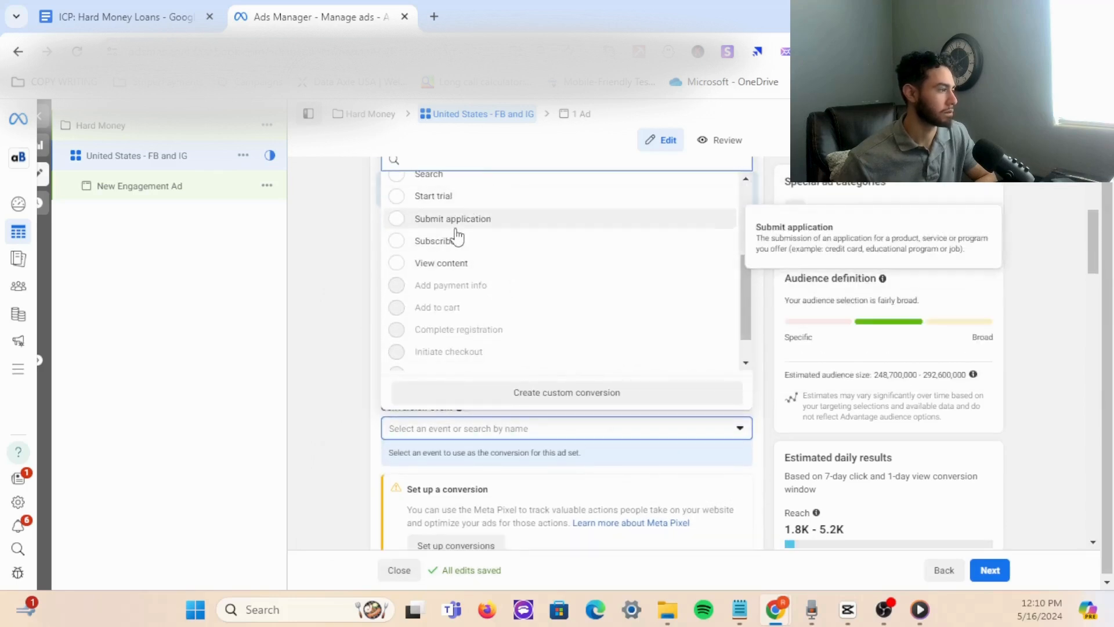
click(467, 221)
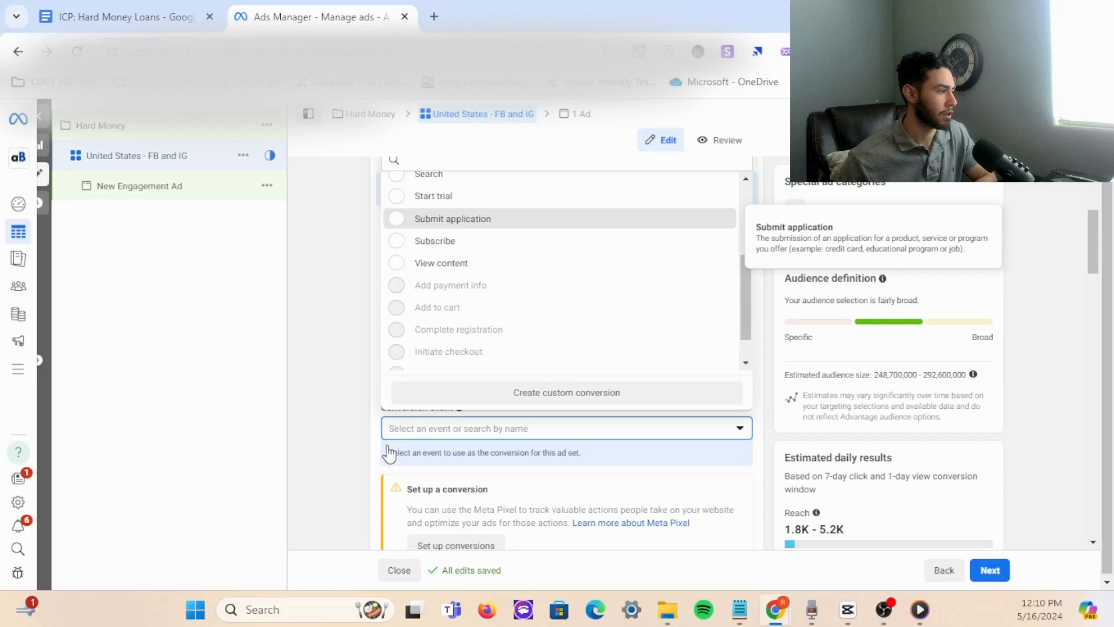
Expand the additional conversion settings and examine them along with the cost per result goal, dynamic creative and budget sections.
scroll(361, 430, down, 5)
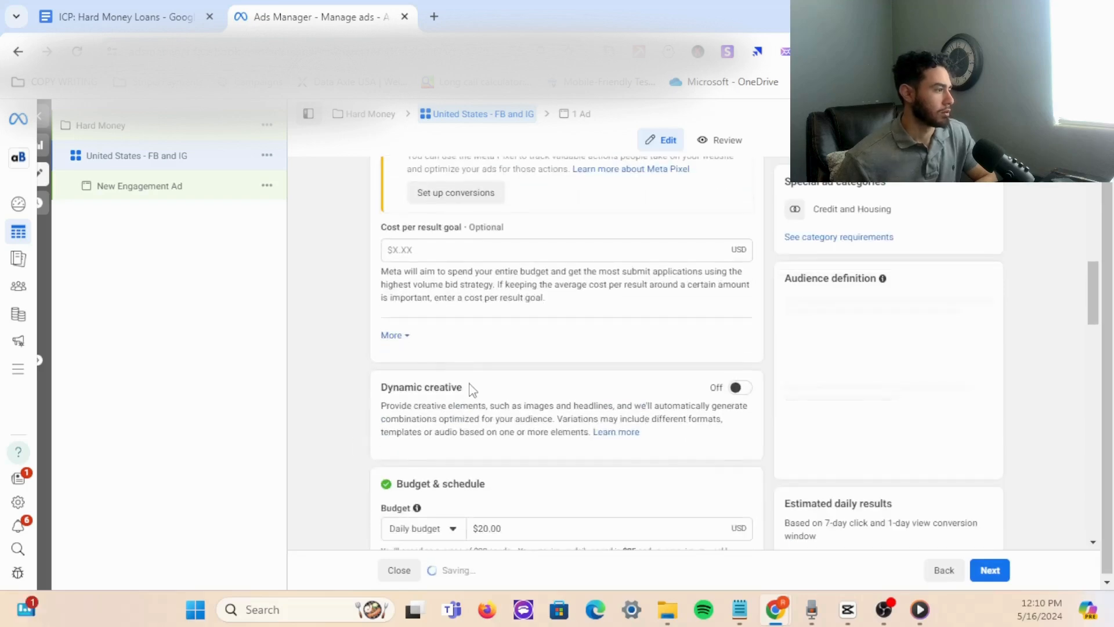
scroll(461, 347, down, 5)
scroll(458, 334, up, 3)
scroll(455, 328, up, 3)
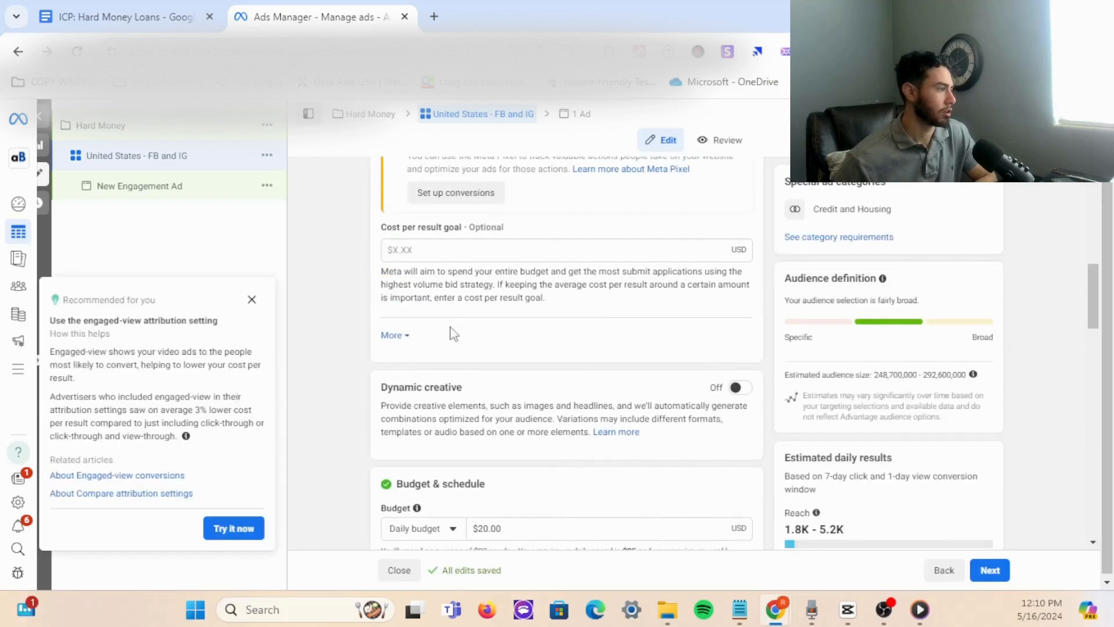
click(390, 338)
scroll(546, 366, down, 1)
scroll(523, 366, down, 7)
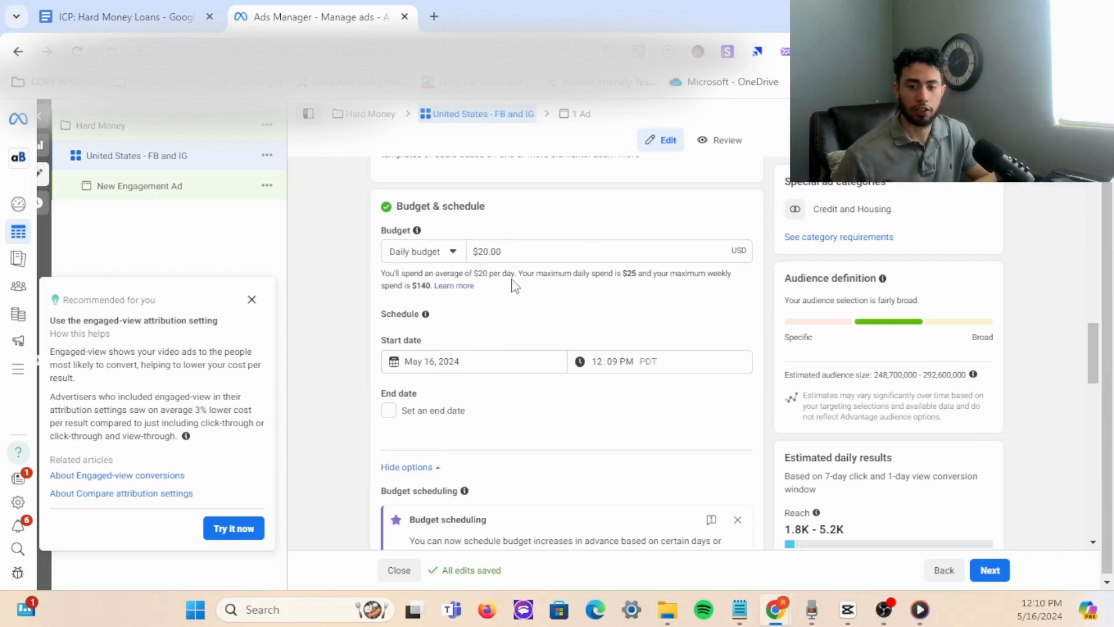
Set the ad set's daily budget to $50.00.
click(485, 255)
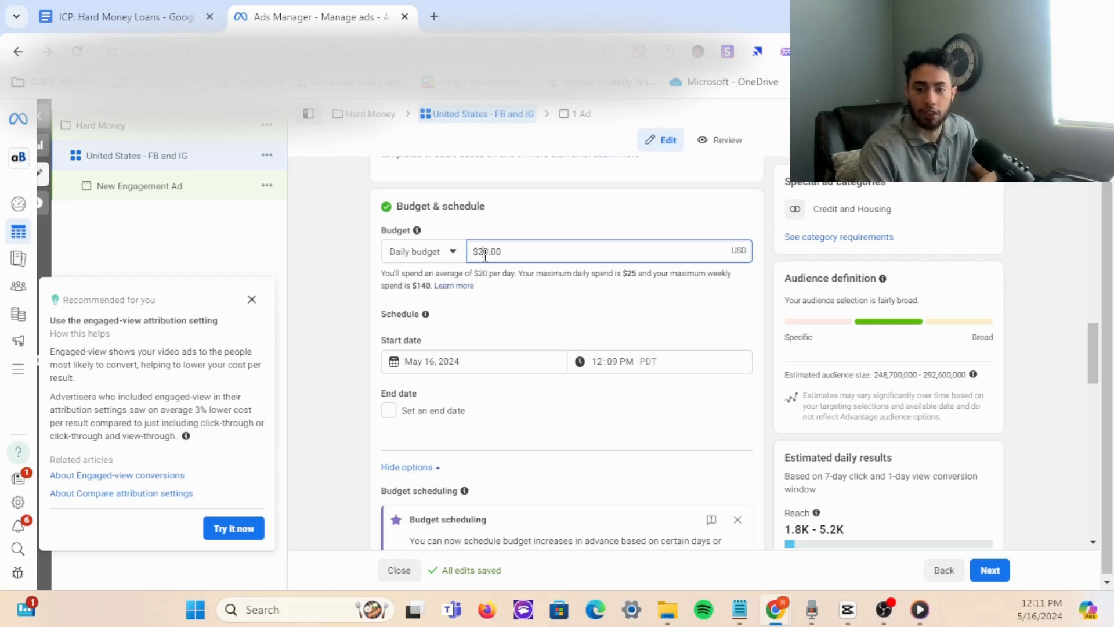
text(')
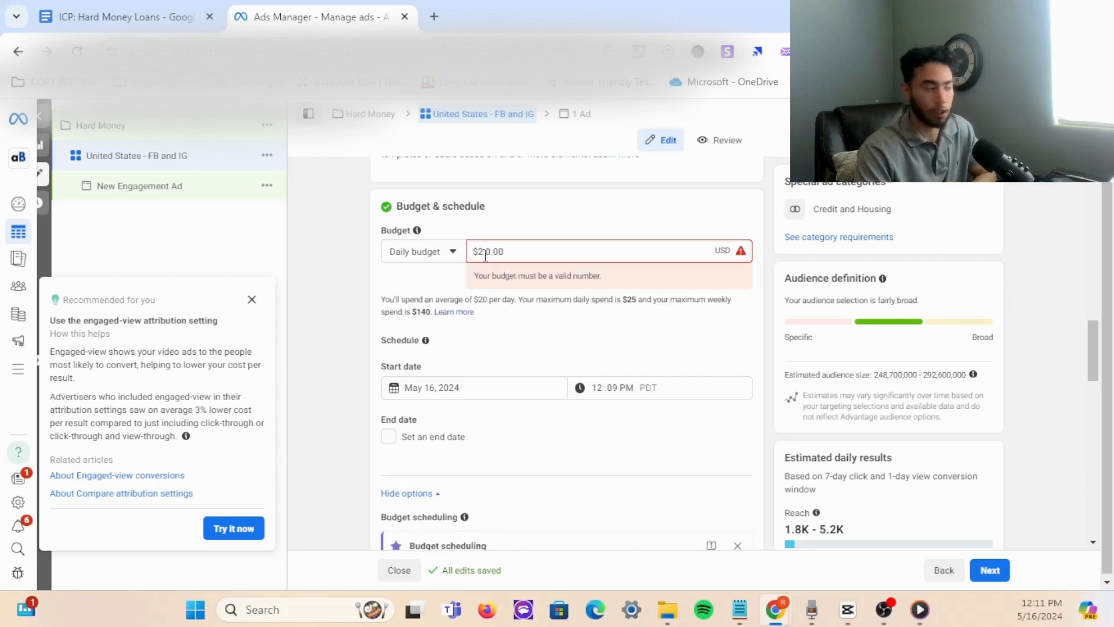
key(BackSpace)
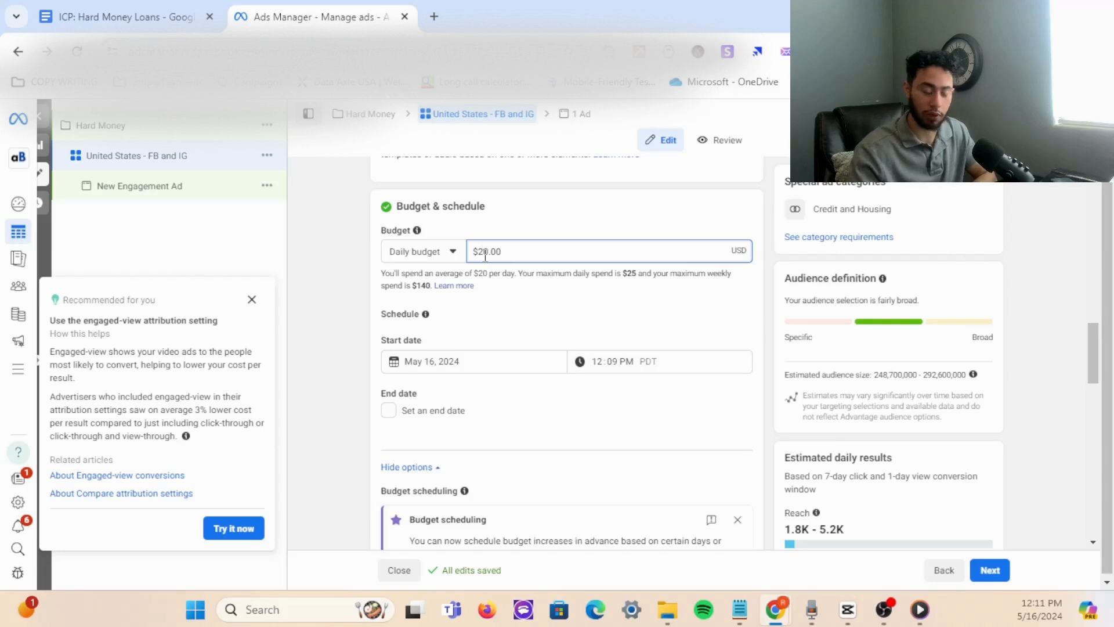
key(BackSpace)
text(5)
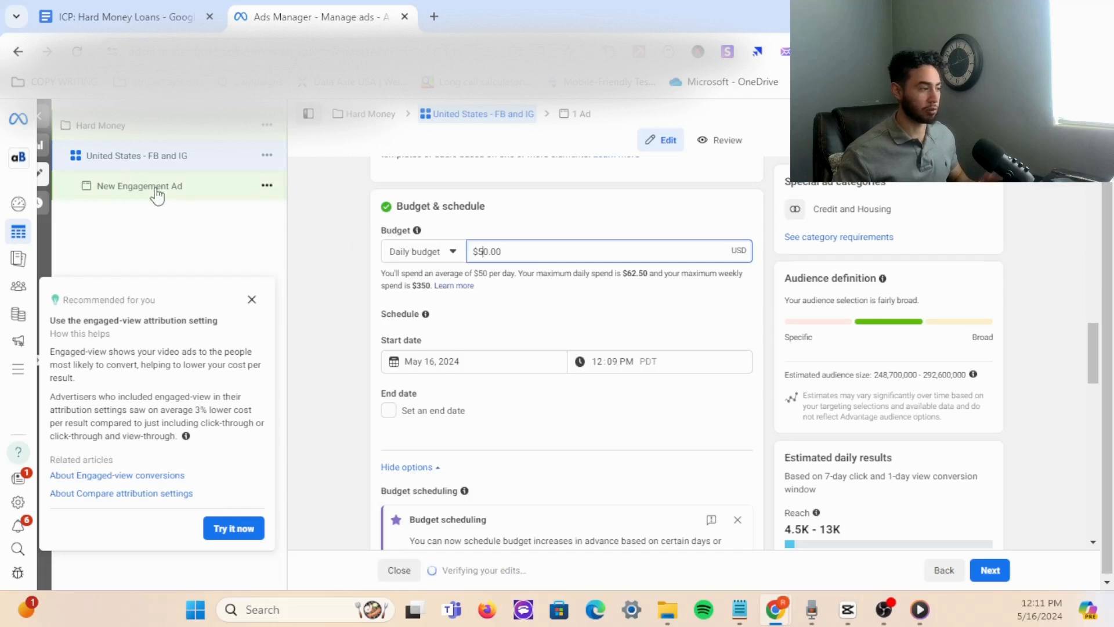
Dismiss the engaged-view attribution recommendation and review the ad set's budget scheduling, audience and placement settings.
scroll(557, 336, down, 5)
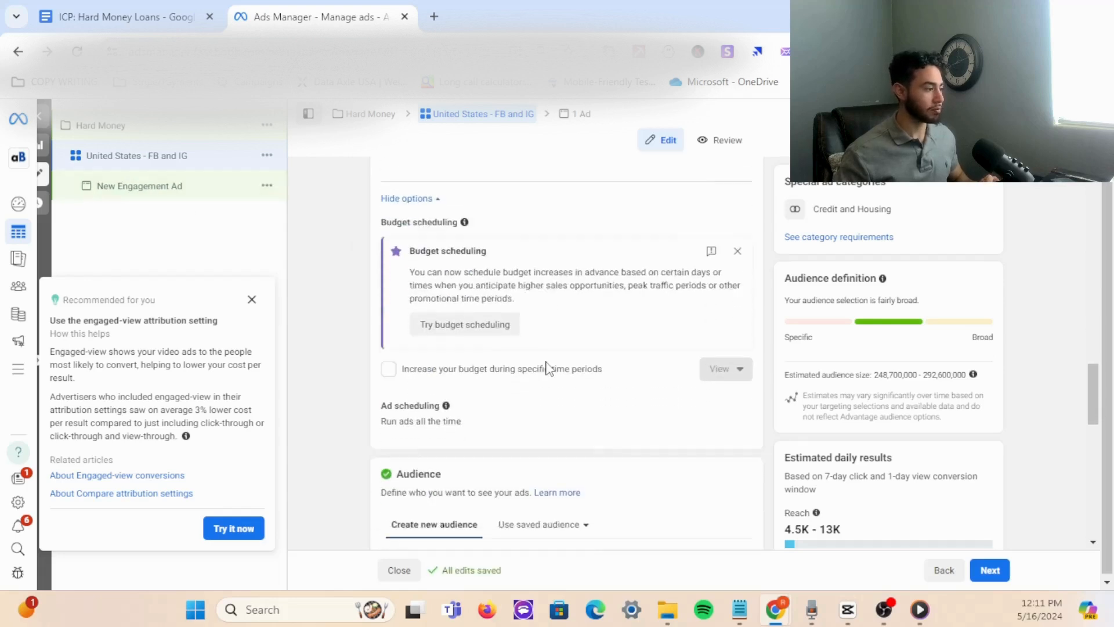
scroll(537, 377, down, 6)
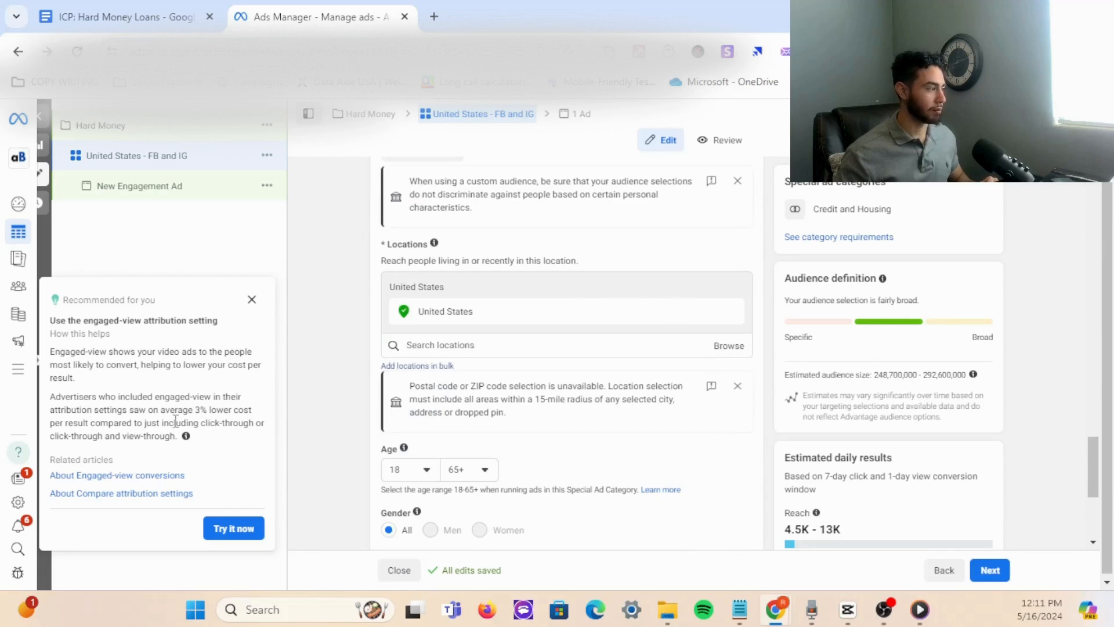
click(251, 301)
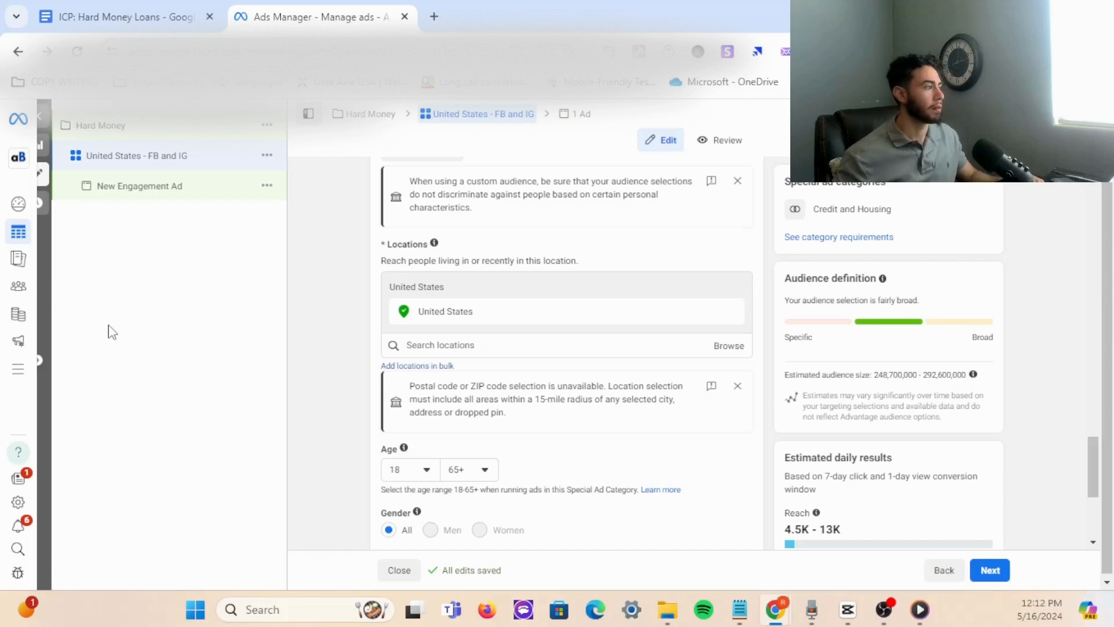
scroll(522, 335, down, 4)
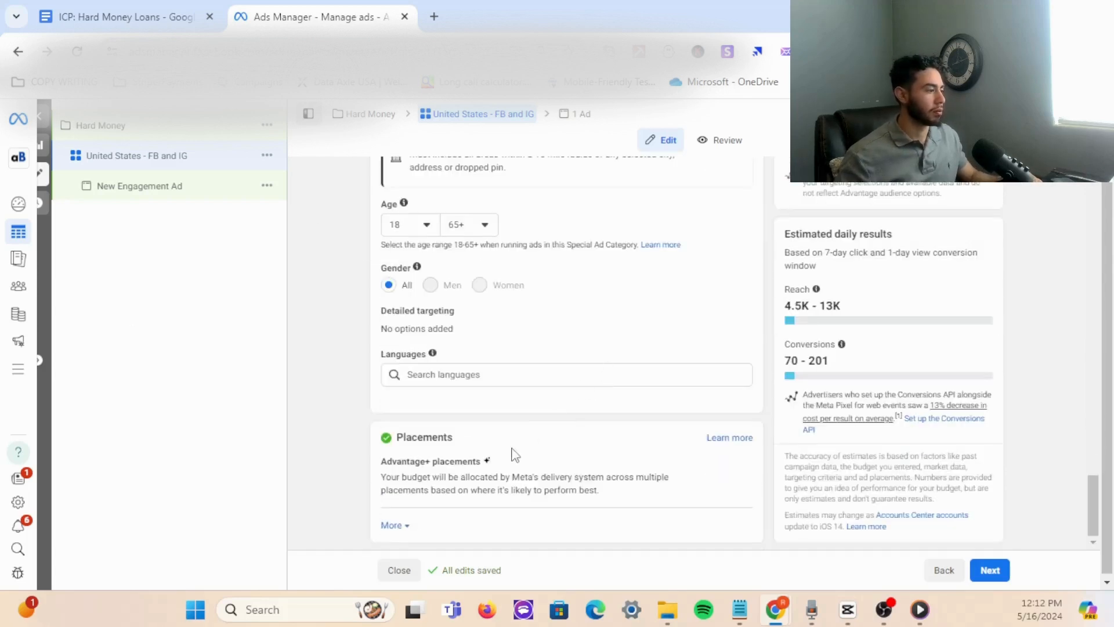
Switch the ad set to manual placements and limit the devices to mobile only.
click(391, 525)
scroll(654, 405, down, 4)
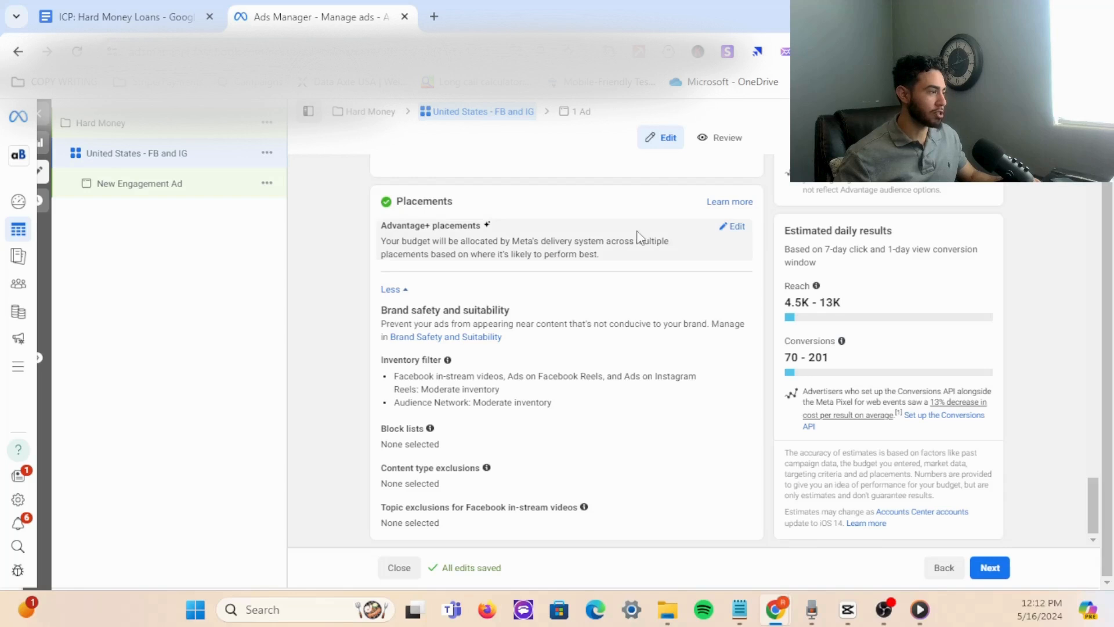
click(737, 227)
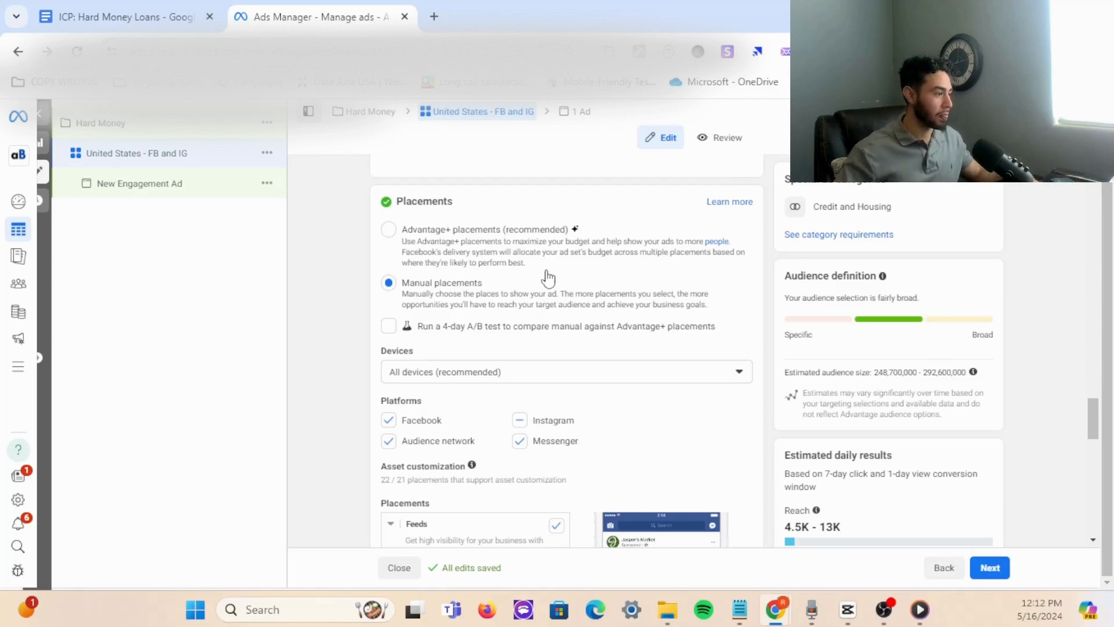
click(425, 379)
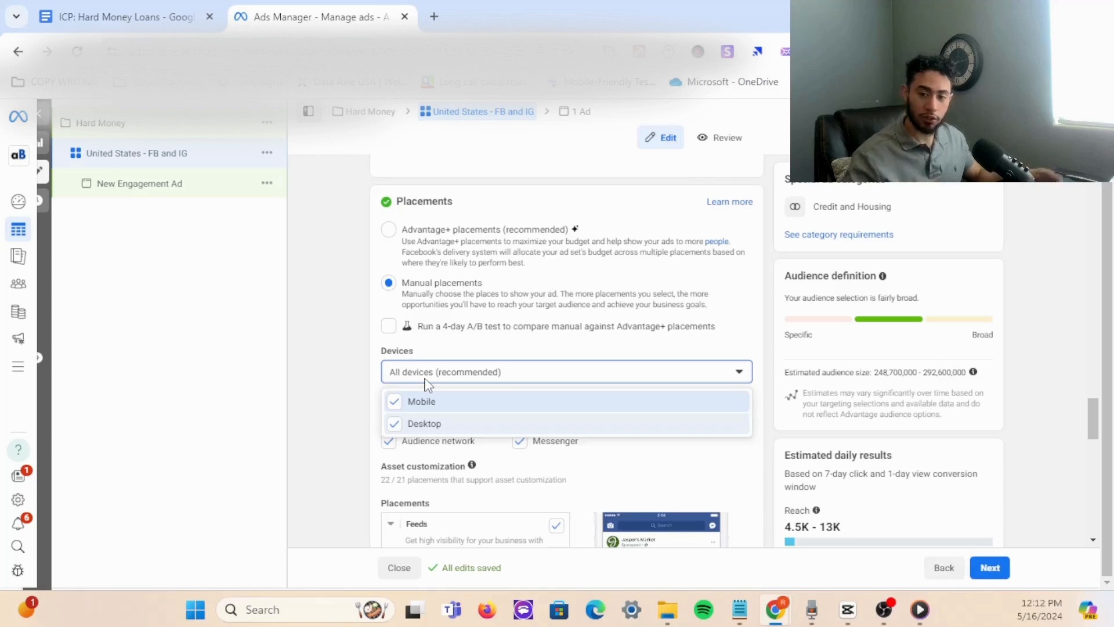
click(403, 429)
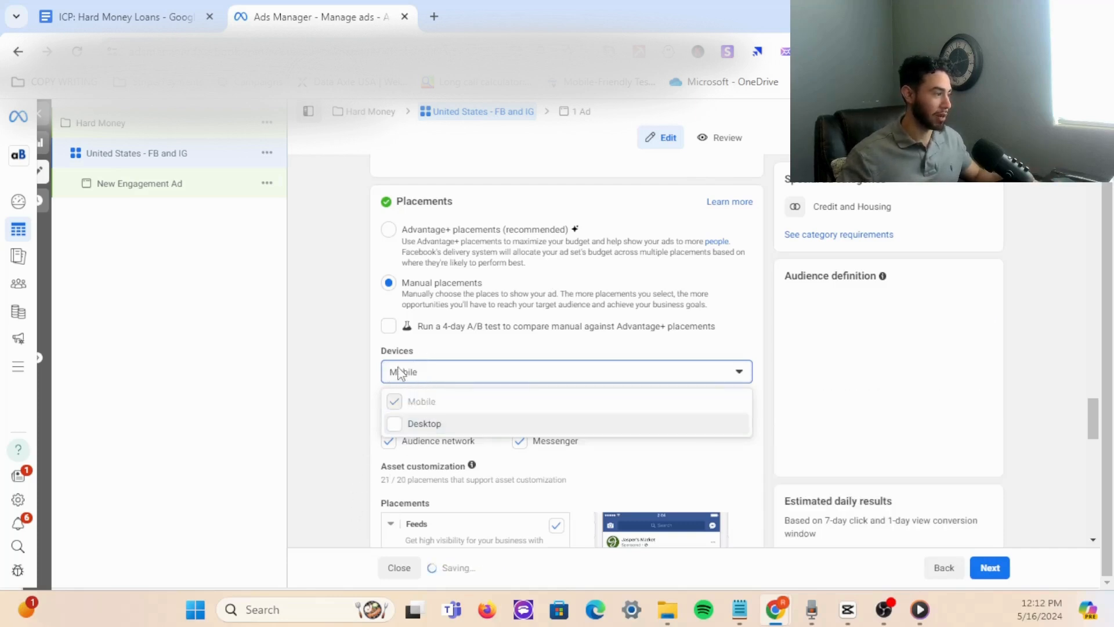
click(364, 429)
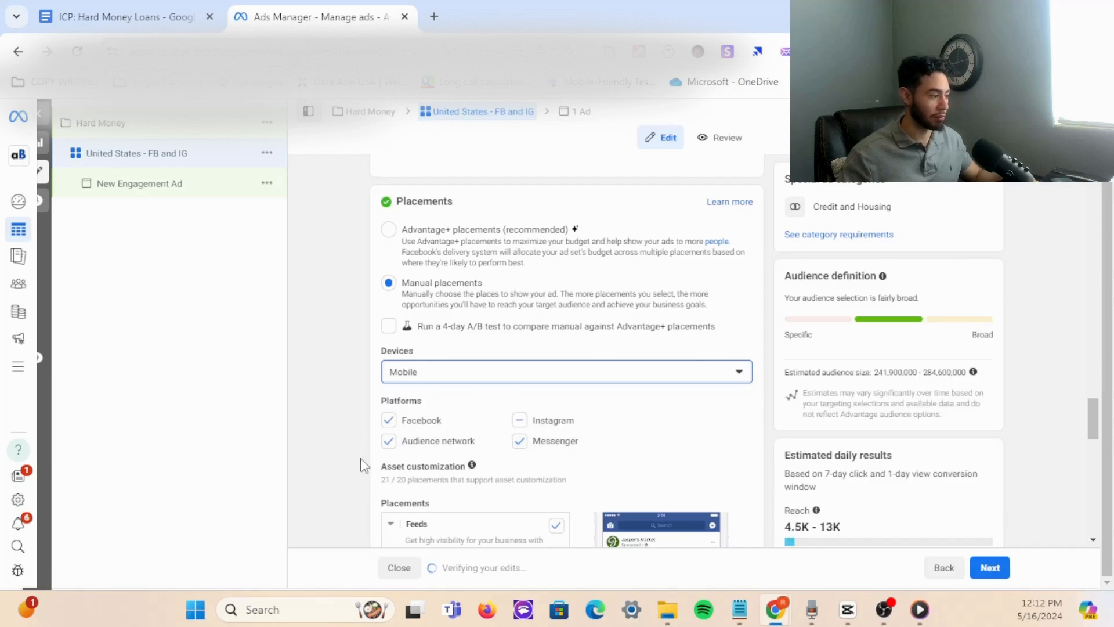
Exclude the Audience Network and Messenger platforms from the placements and review the individual placement list.
click(391, 444)
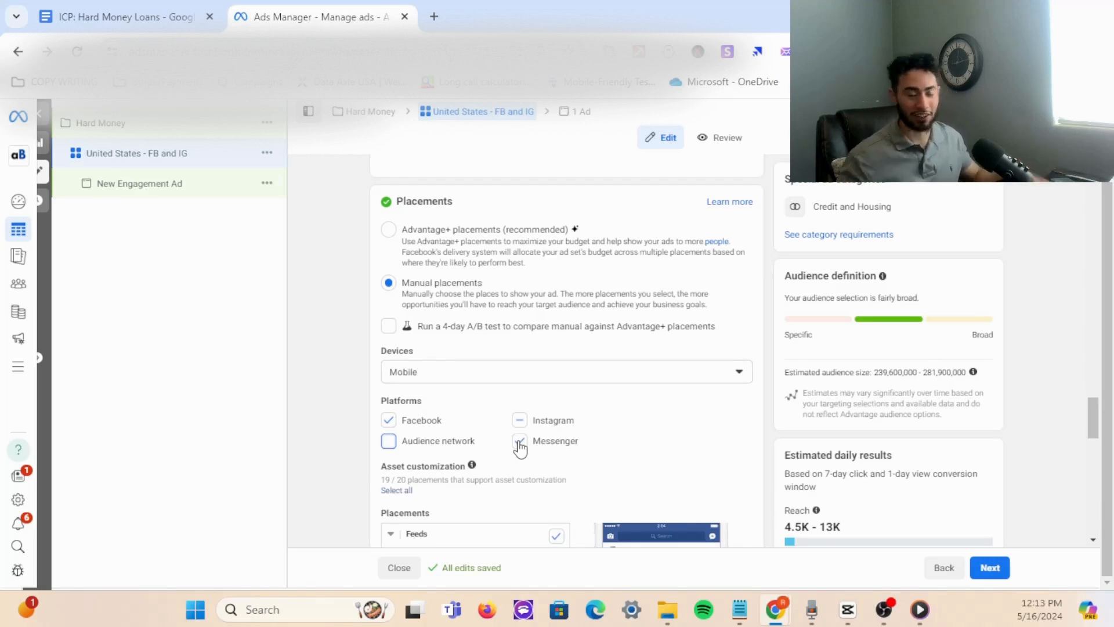
click(519, 443)
key(space)
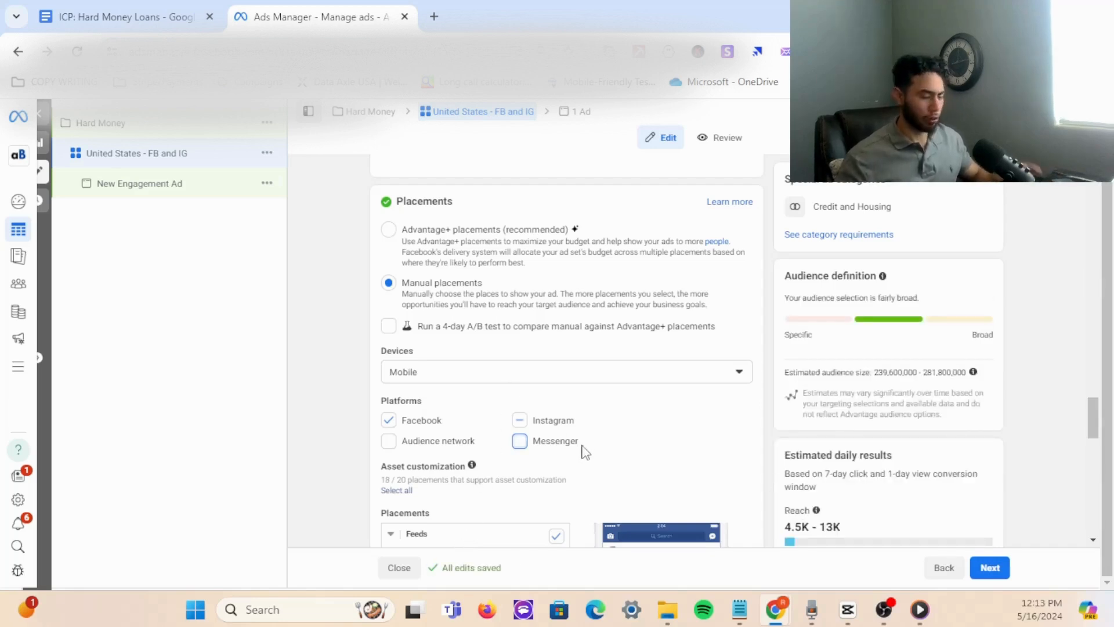
scroll(715, 414, down, 2)
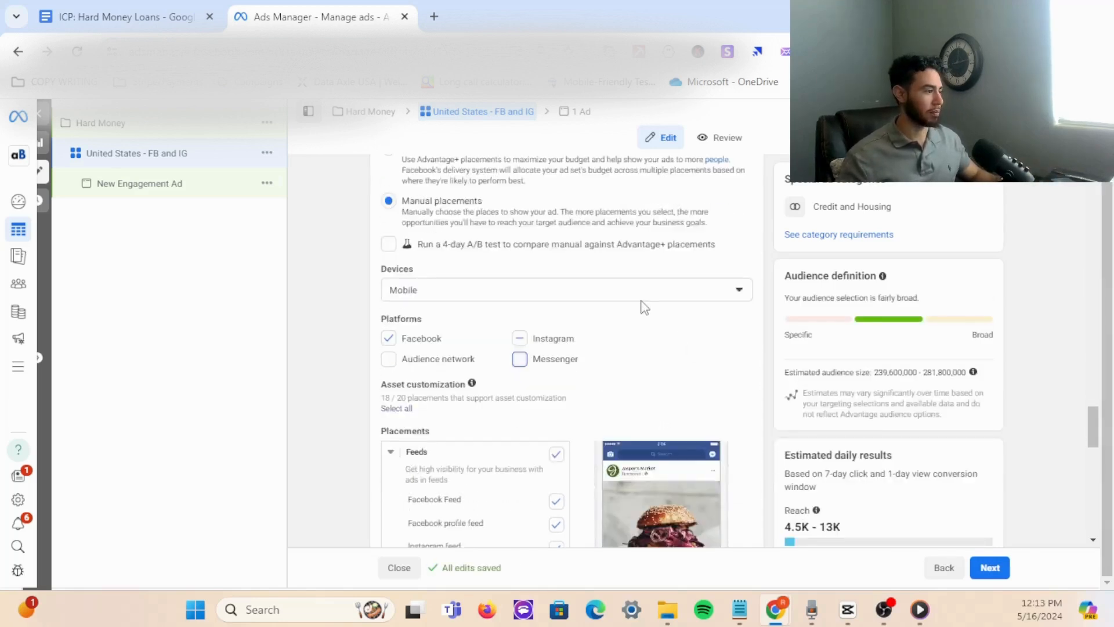
scroll(587, 478, down, 10)
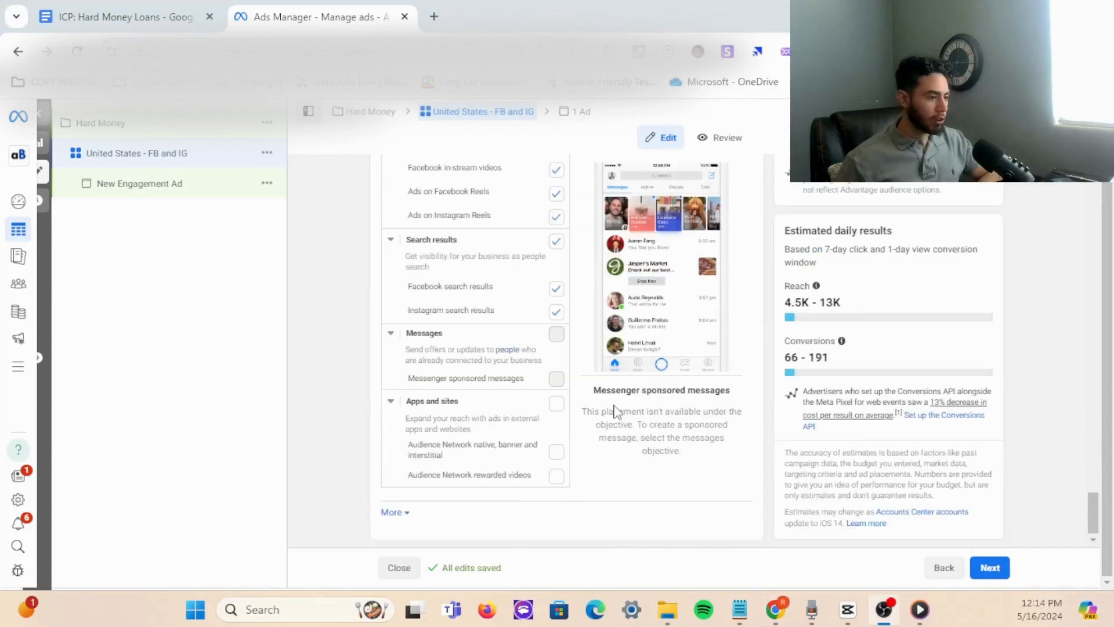
scroll(617, 412, up, 5)
scroll(633, 411, up, 1)
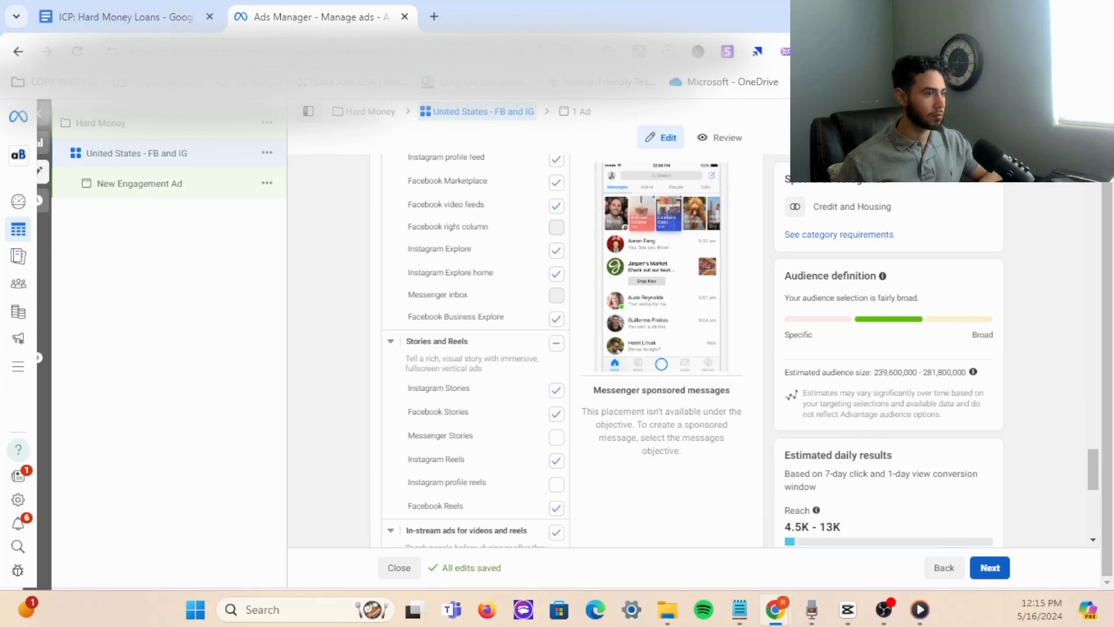
Proceed to the ad level and rename the ad as "Video Ad 1".
click(981, 572)
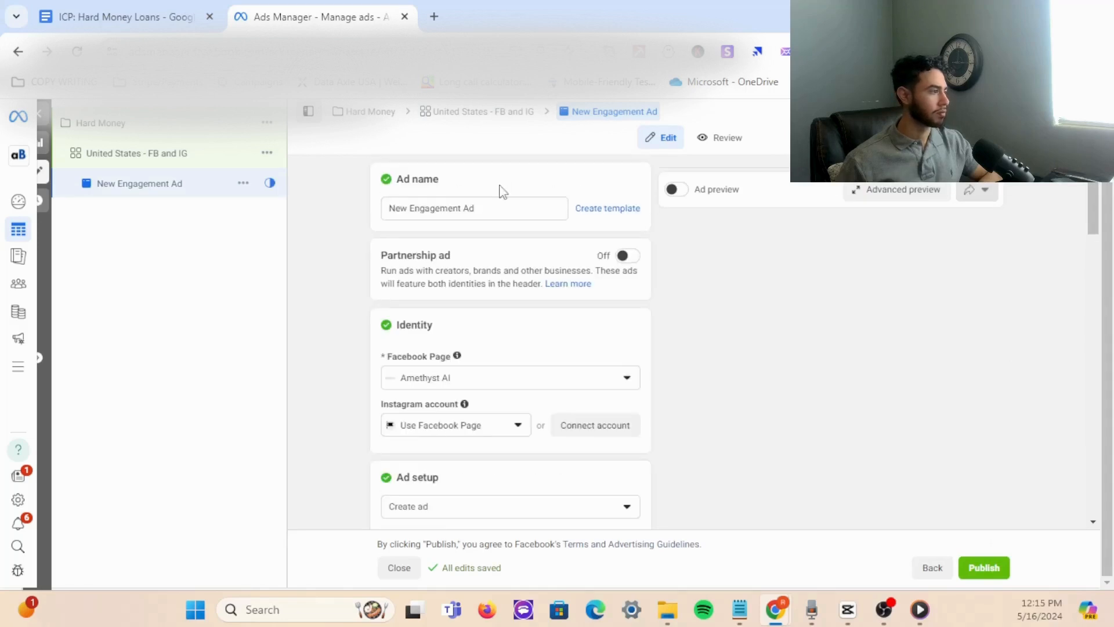
click(481, 208)
key(ctrl+a)
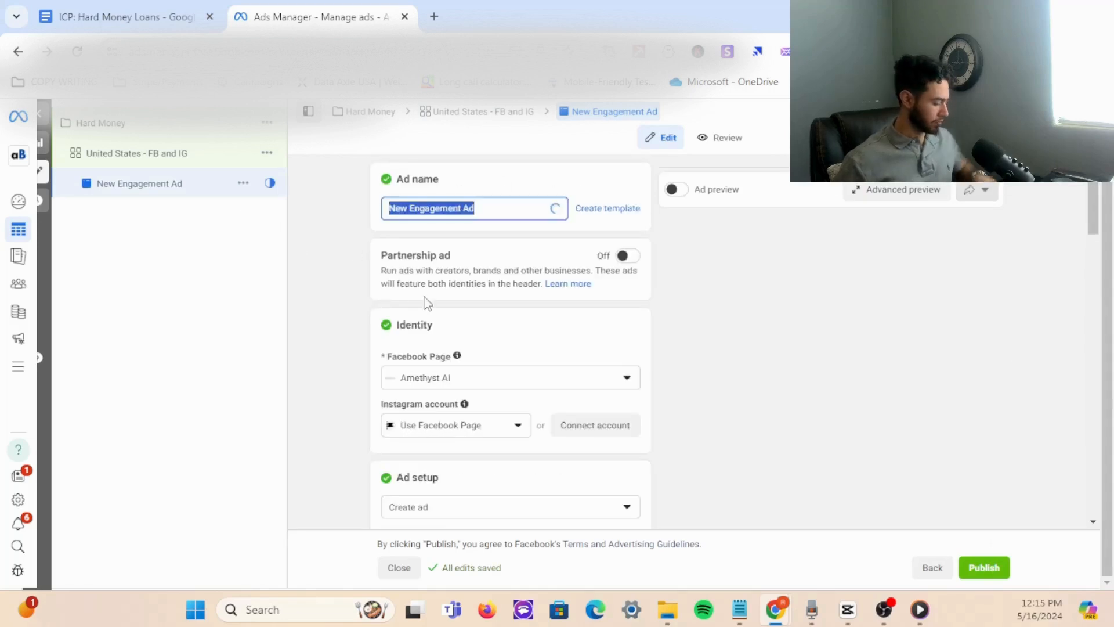
text(Video )
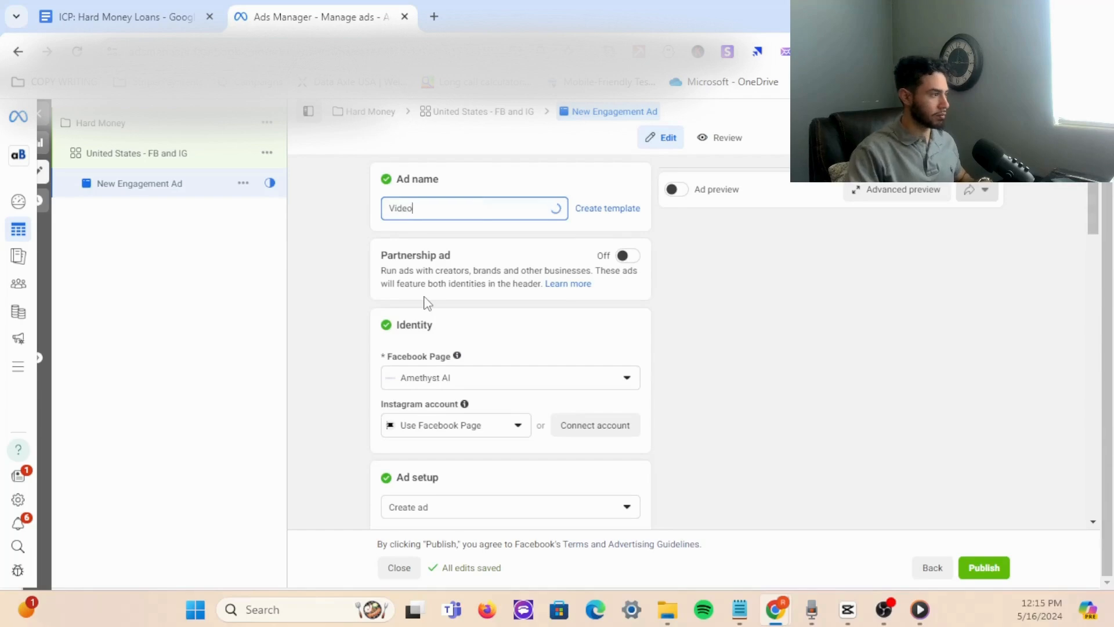
text(ad 1)
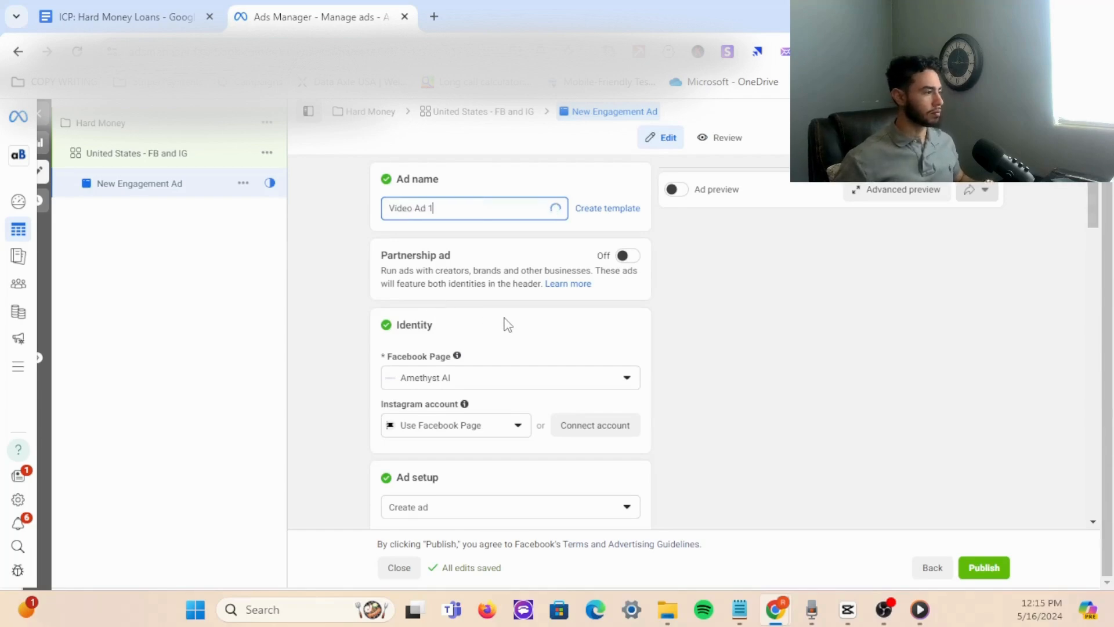
Turn off multi-advertiser ads in the ad setup of Video Ad 1.
scroll(495, 342, down, 3)
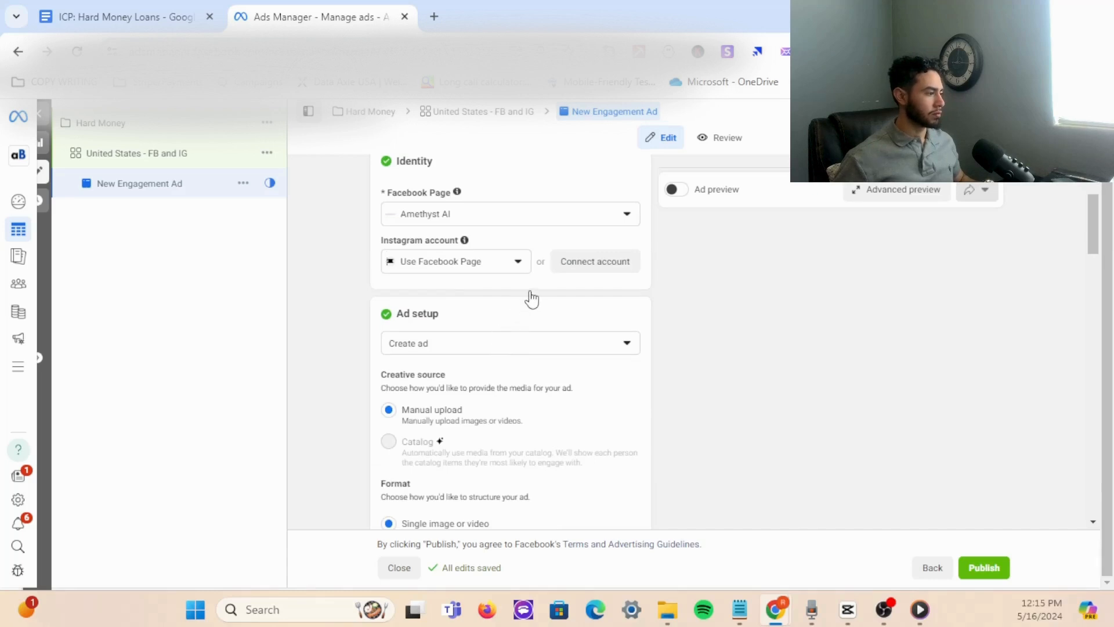
scroll(529, 304, down, 5)
scroll(529, 309, down, 2)
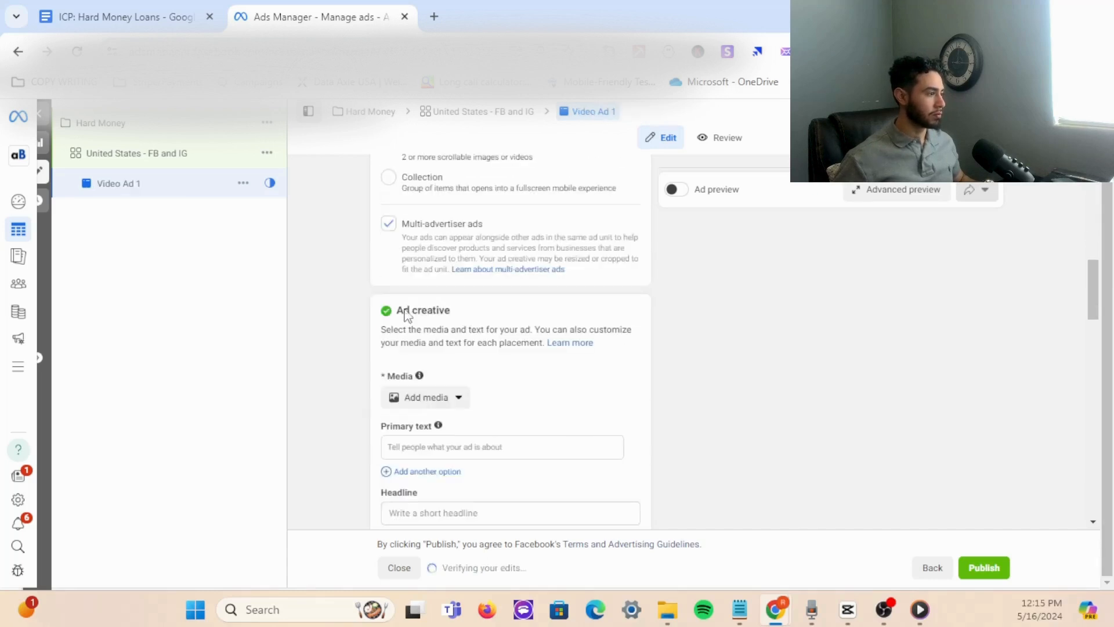
click(390, 224)
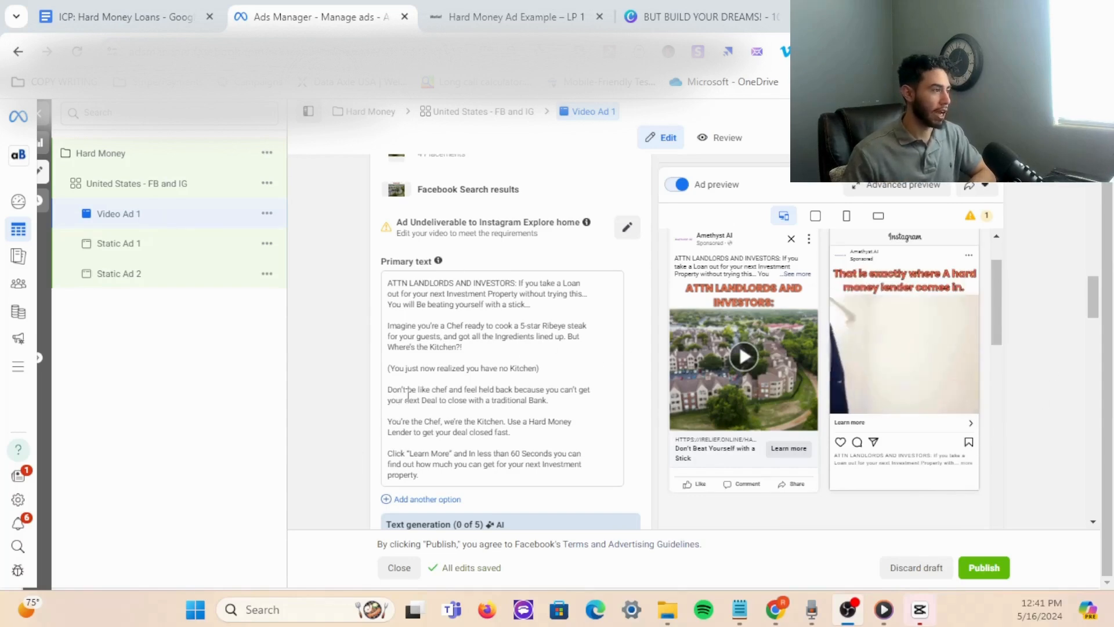
Review Video Ad 1's identity, ad setup, media and primary text alongside its preview.
scroll(630, 356, up, 10)
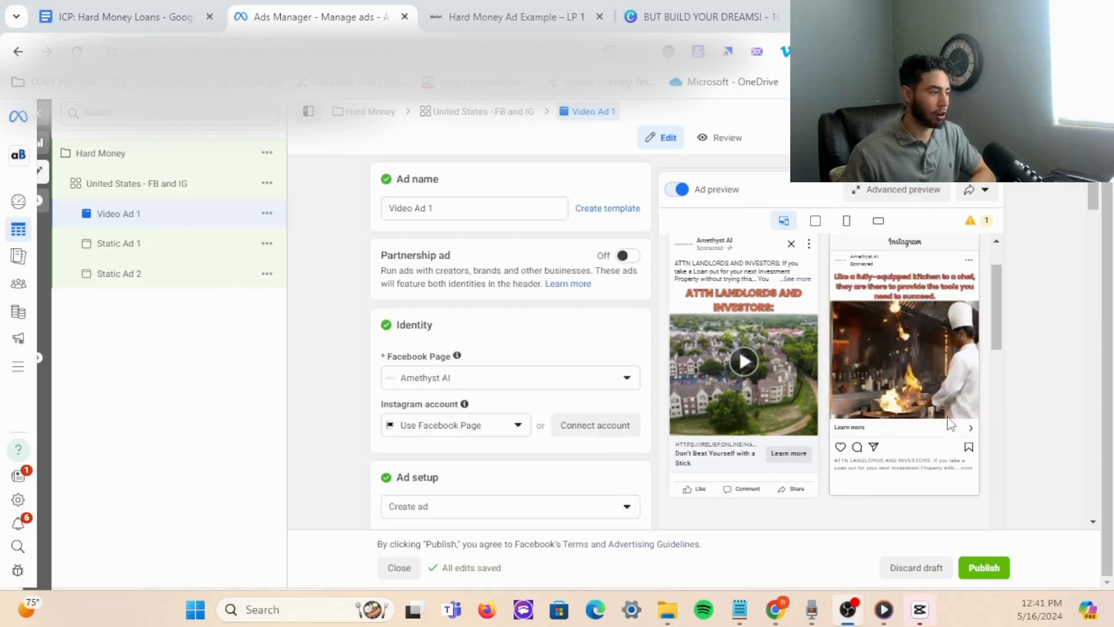
scroll(534, 369, down, 1)
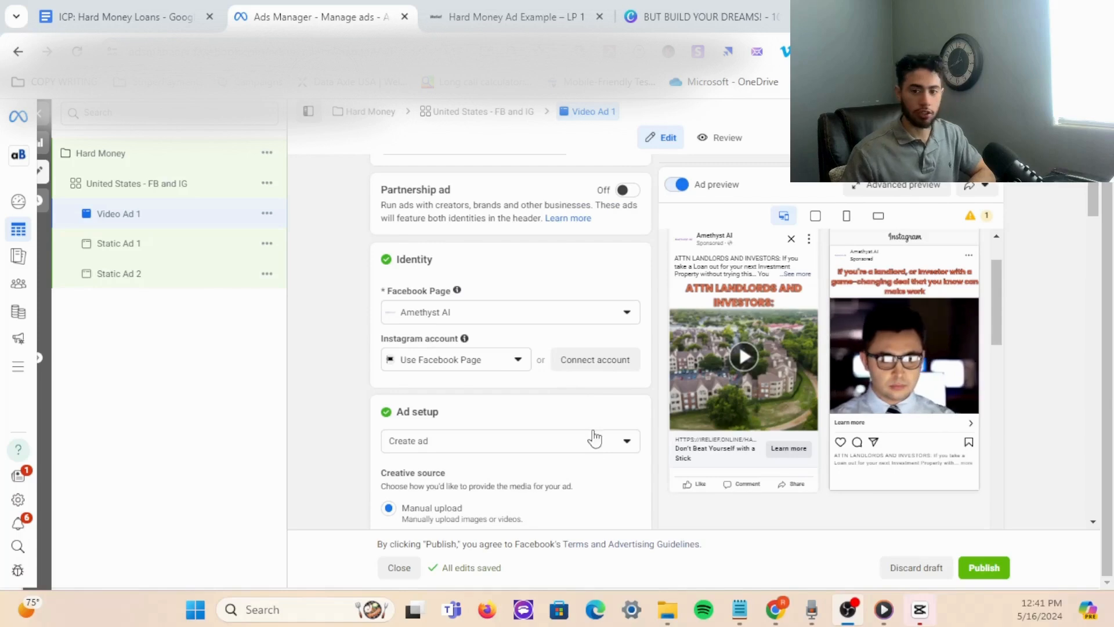
scroll(592, 438, down, 3)
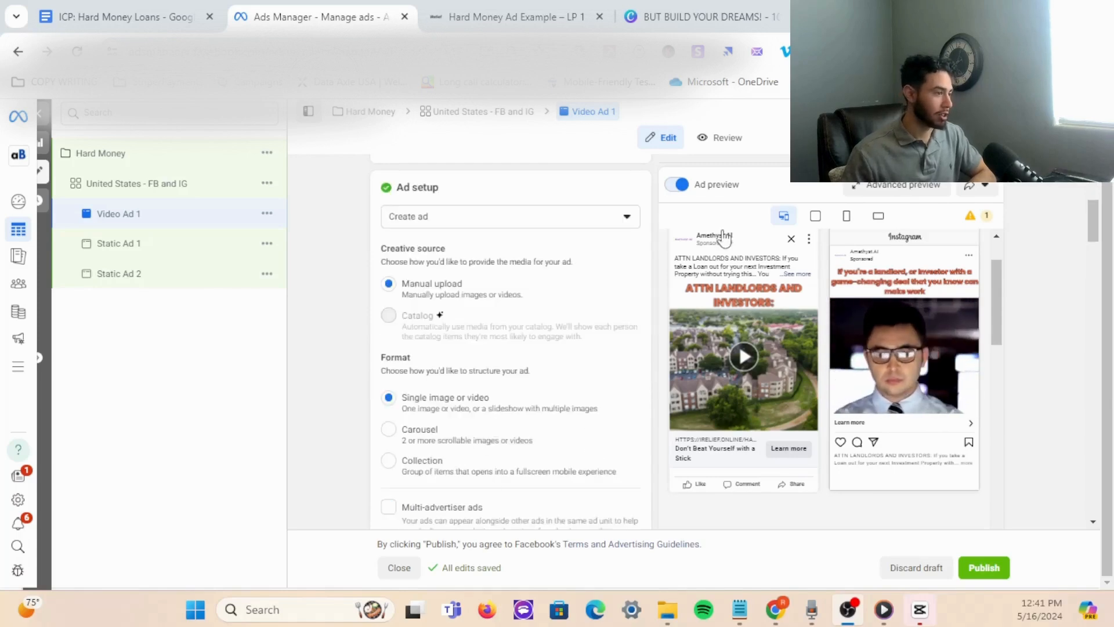
scroll(482, 406, down, 5)
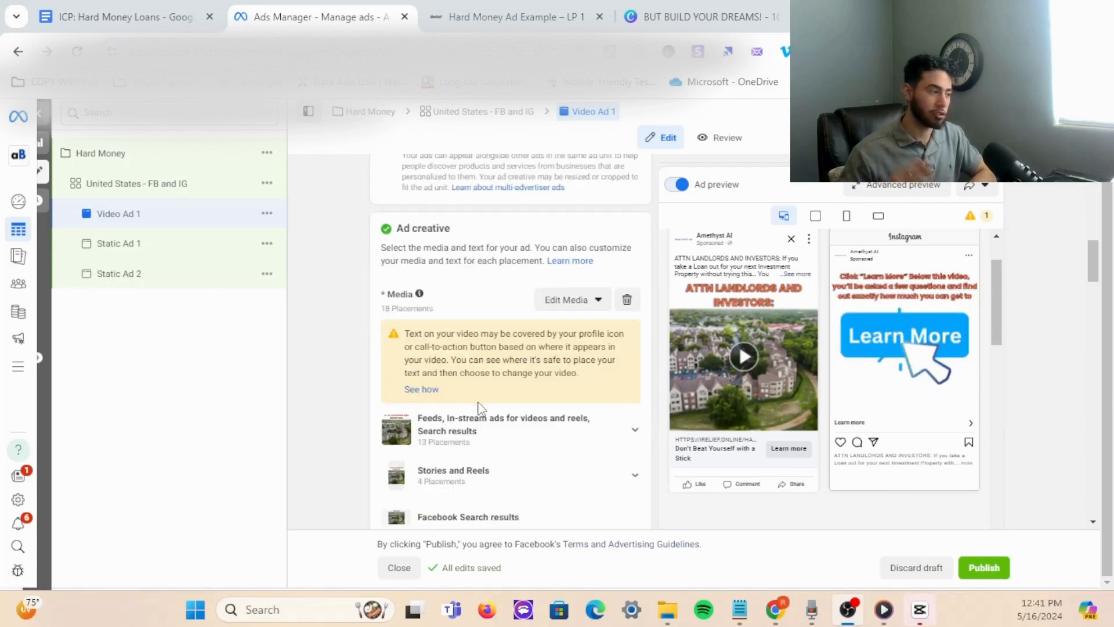
scroll(473, 487, down, 8)
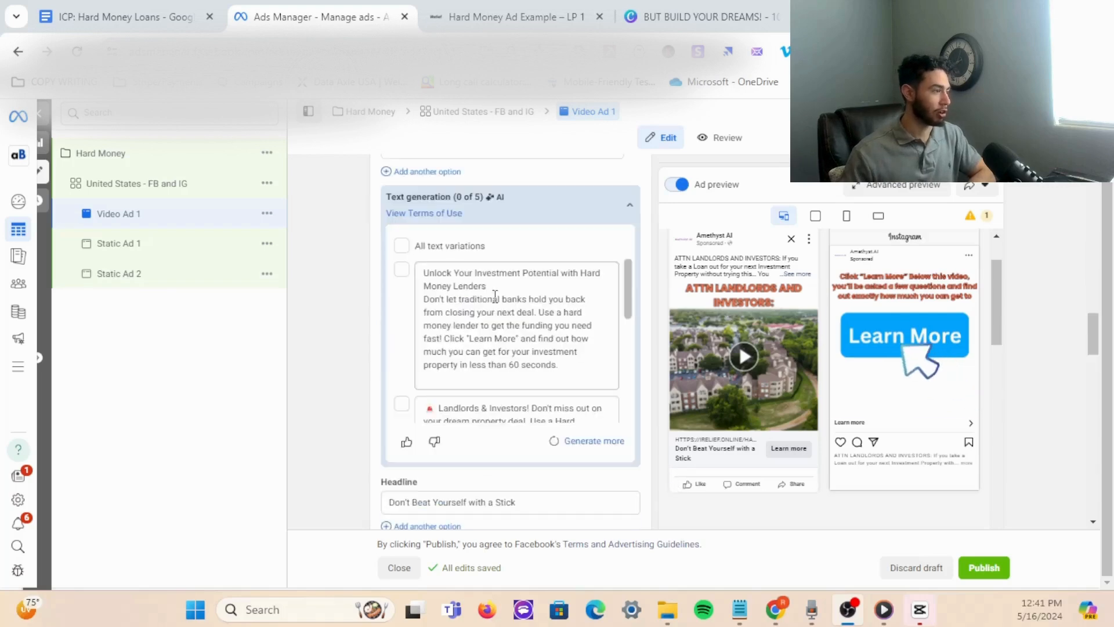
scroll(511, 453, up, 6)
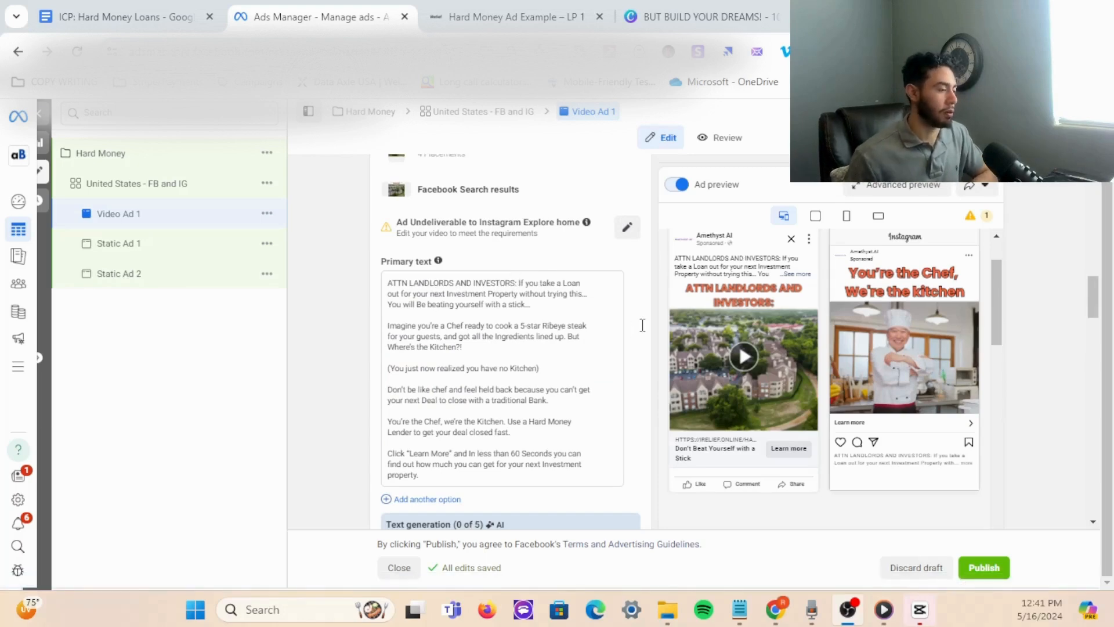
scroll(656, 344, down, 5)
scroll(657, 347, up, 10)
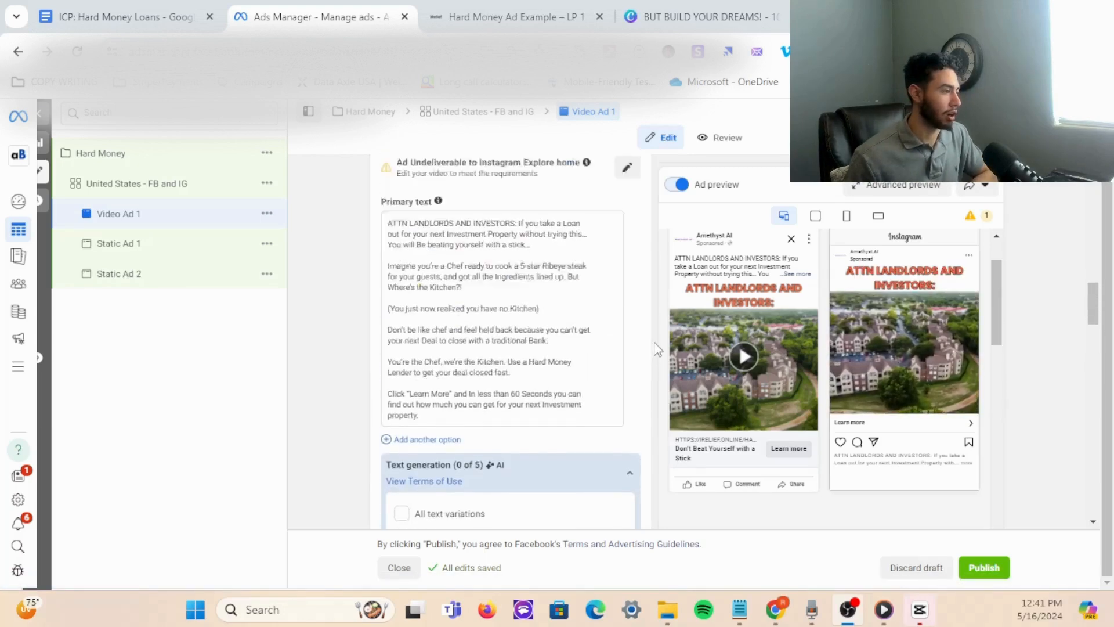
scroll(656, 348, up, 3)
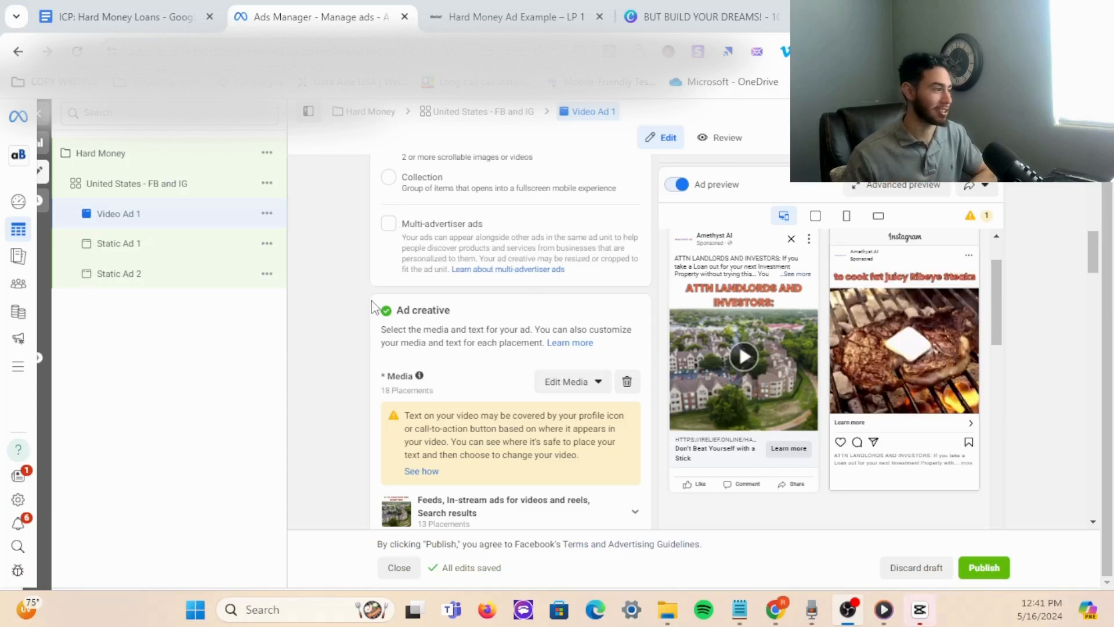
scroll(373, 303, up, 3)
Examine Video Ad 1's headline and the AI-generated text variations offered for it.
scroll(371, 308, down, 10)
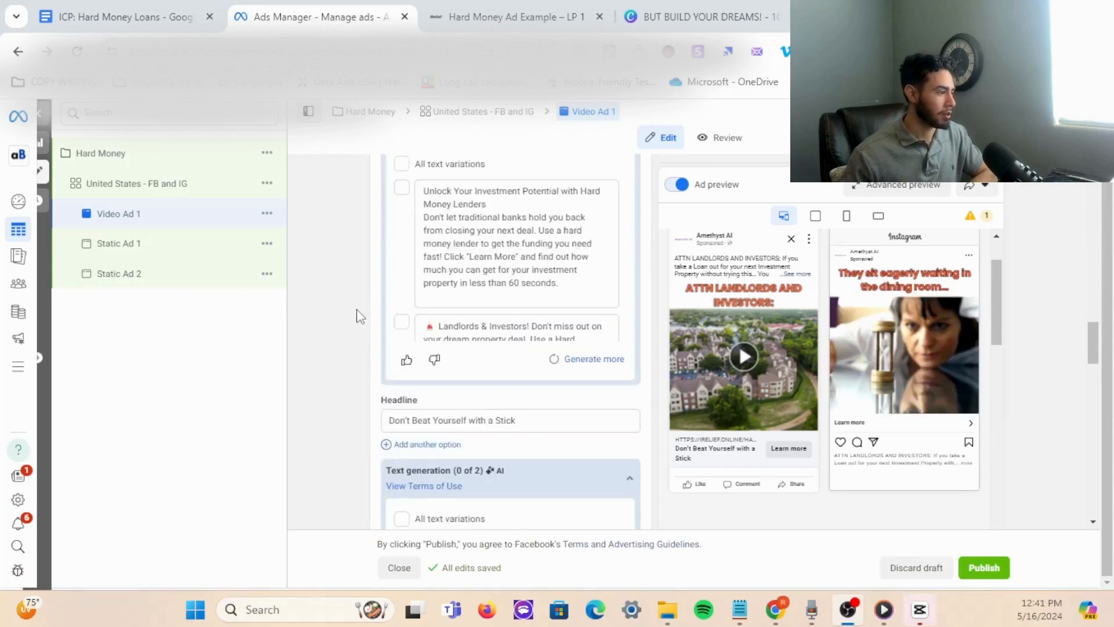
scroll(357, 316, down, 3)
scroll(357, 318, up, 7)
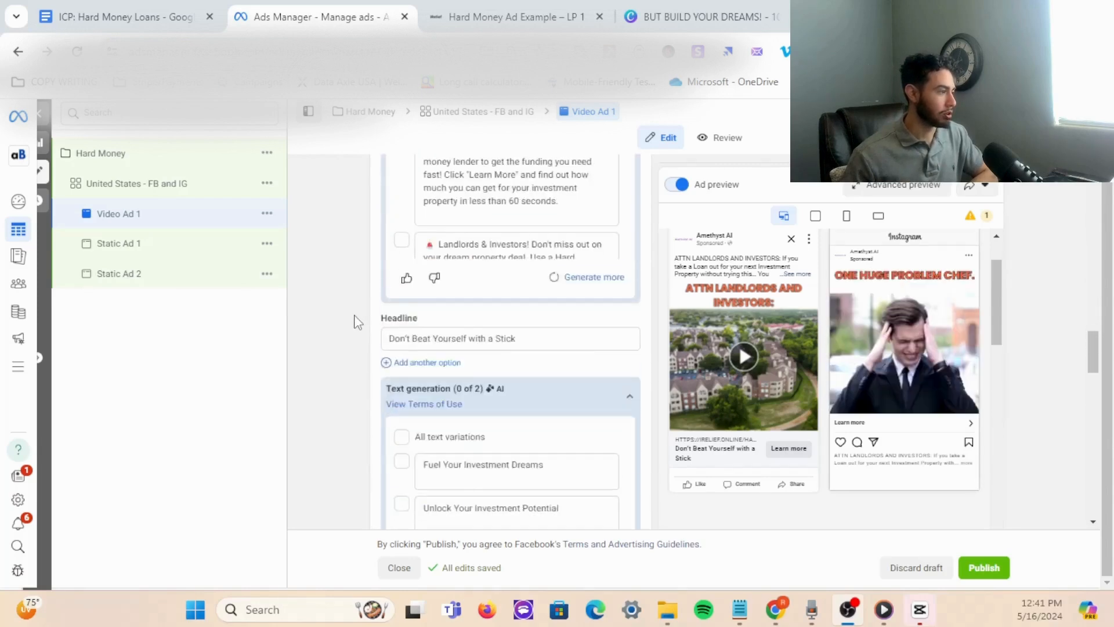
scroll(385, 224, down, 4)
scroll(348, 261, up, 3)
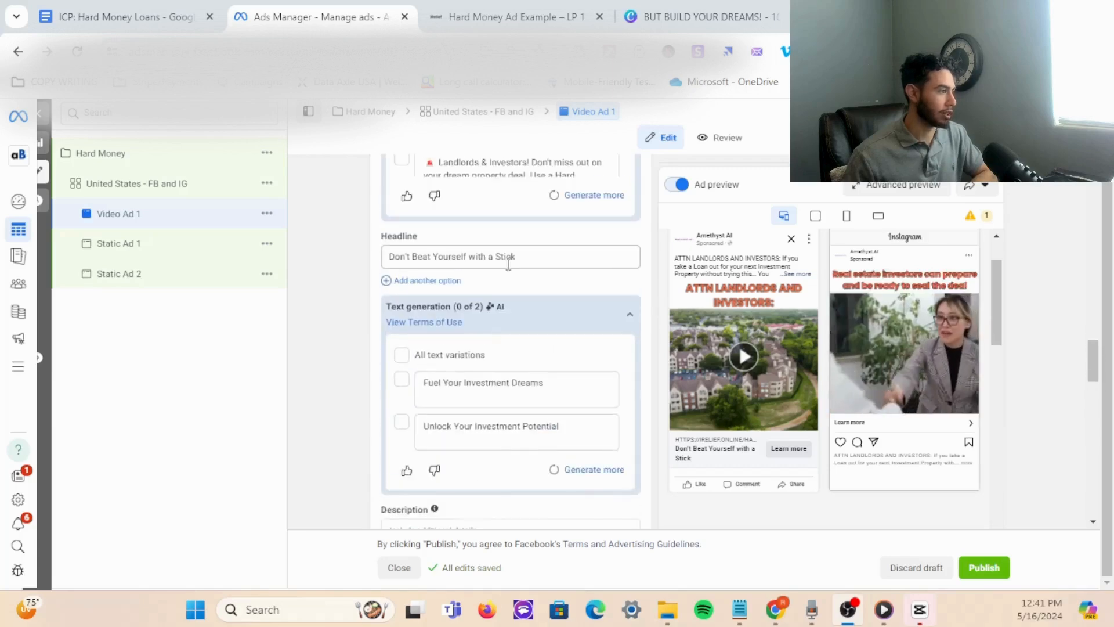
scroll(736, 472, down, 2)
scroll(537, 400, down, 2)
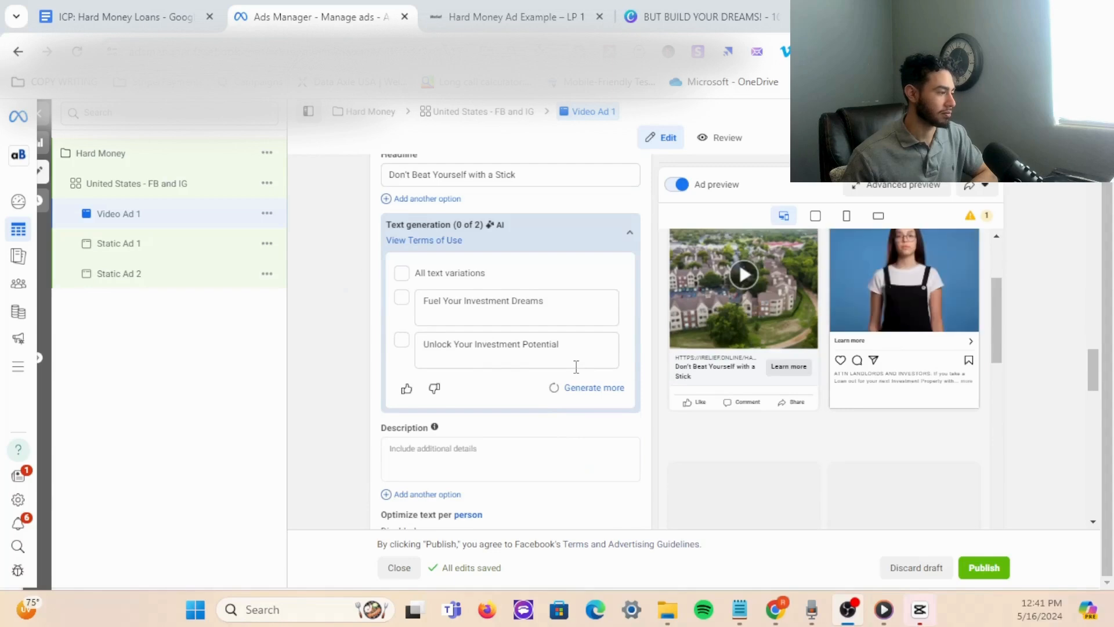
Review the ad's description, call to action, website destination, browser add-ons and tracking settings.
scroll(576, 366, down, 4)
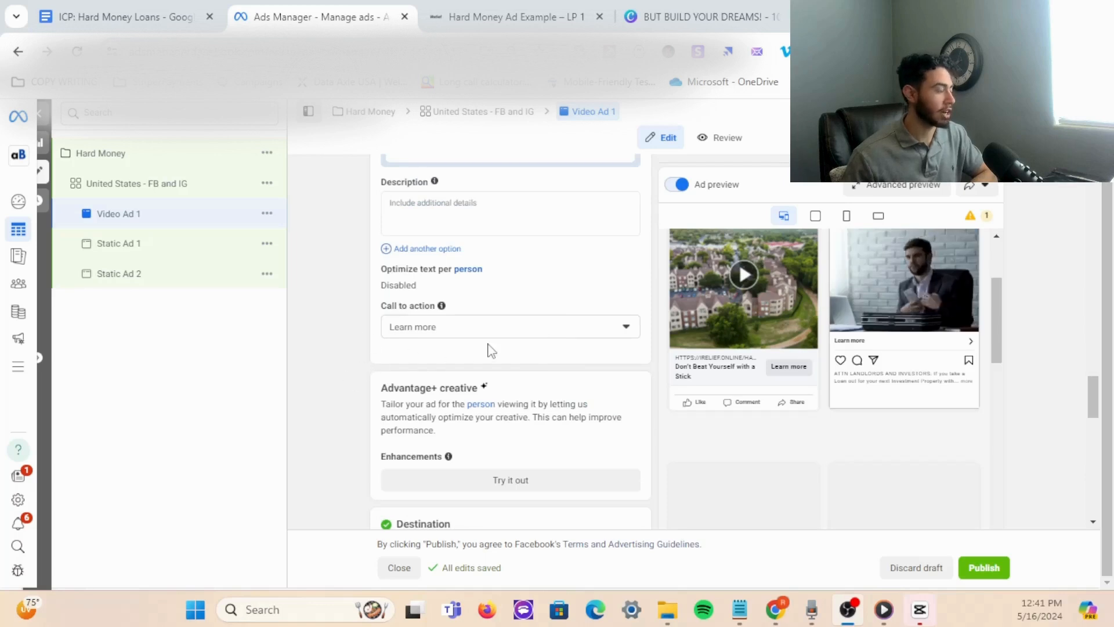
scroll(634, 361, down, 4)
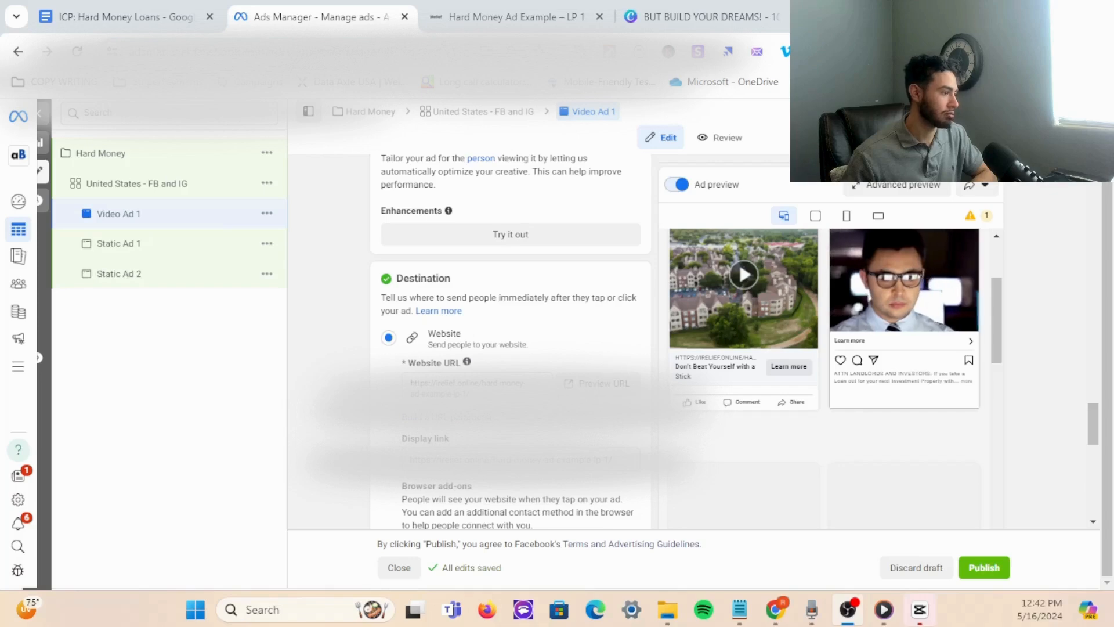
scroll(678, 438, down, 3)
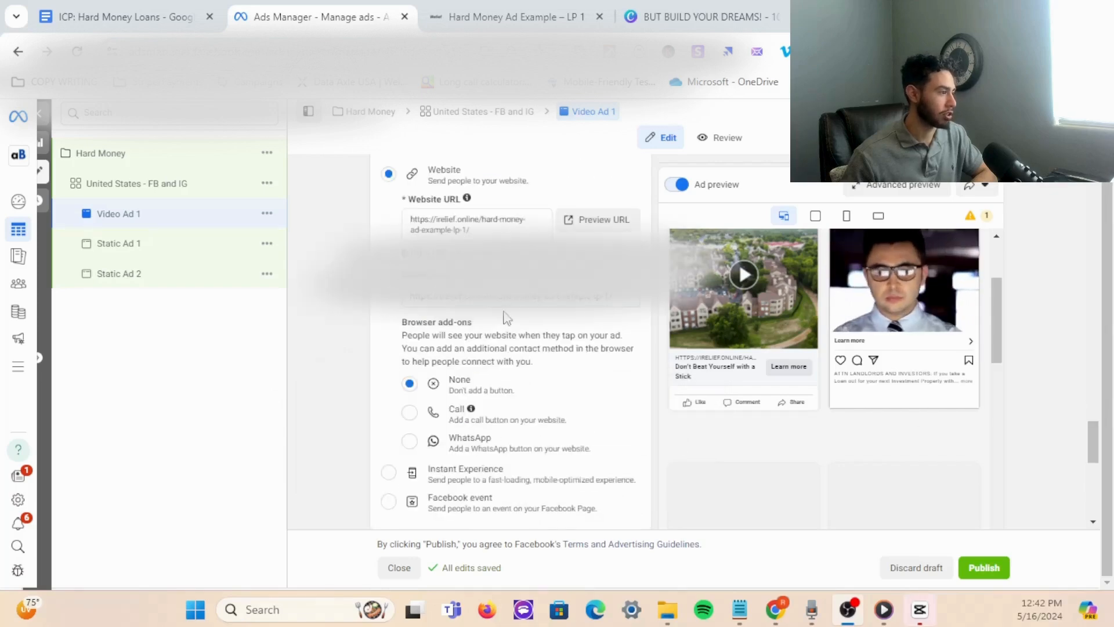
scroll(517, 318, down, 7)
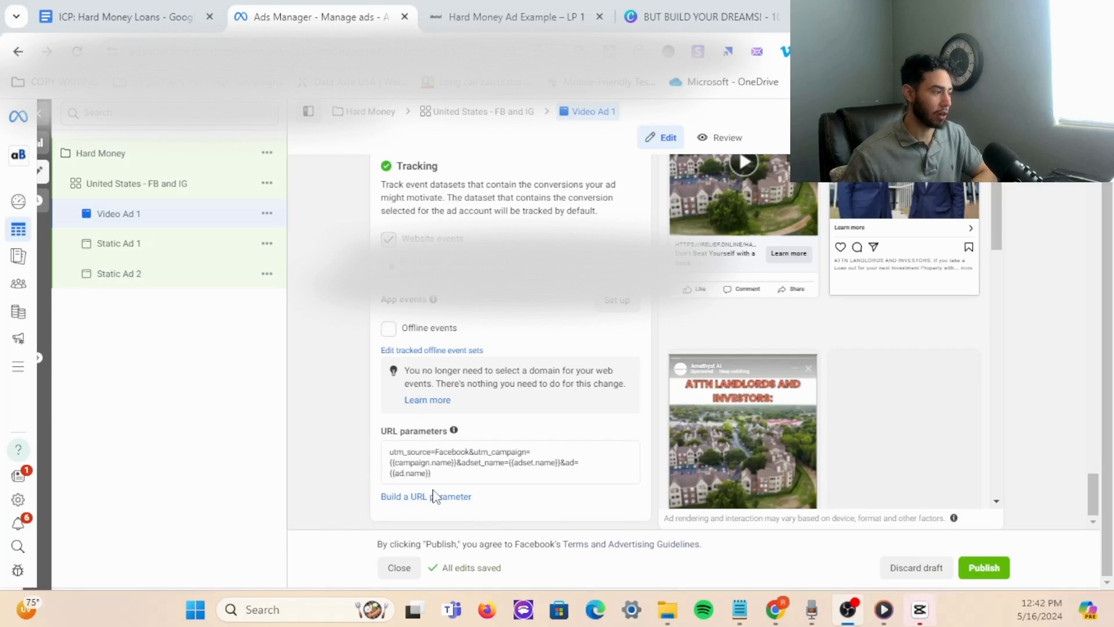
Open the URL parameter builder for Video Ad 1 and check its campaign source and campaign name values.
click(404, 503)
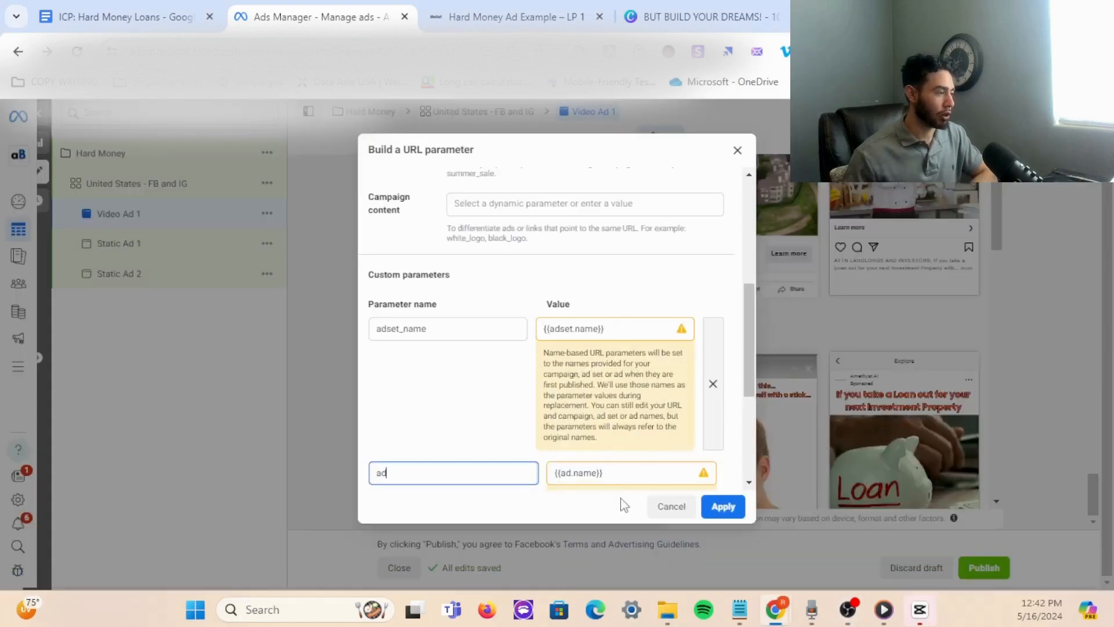
scroll(406, 290, up, 10)
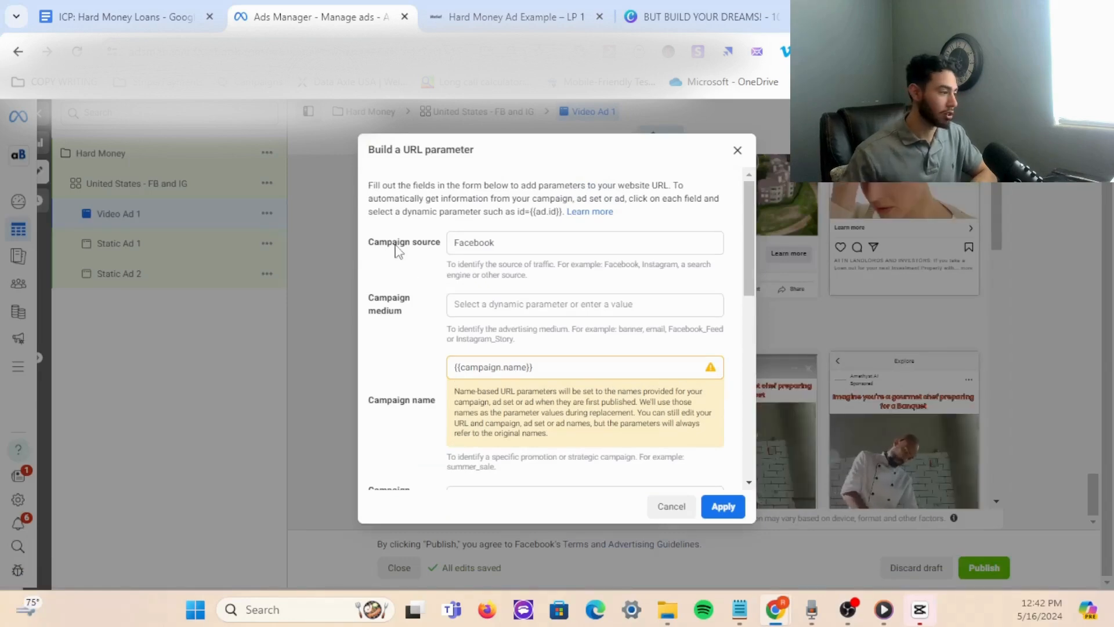
drag(395, 244, 443, 247)
click(508, 243)
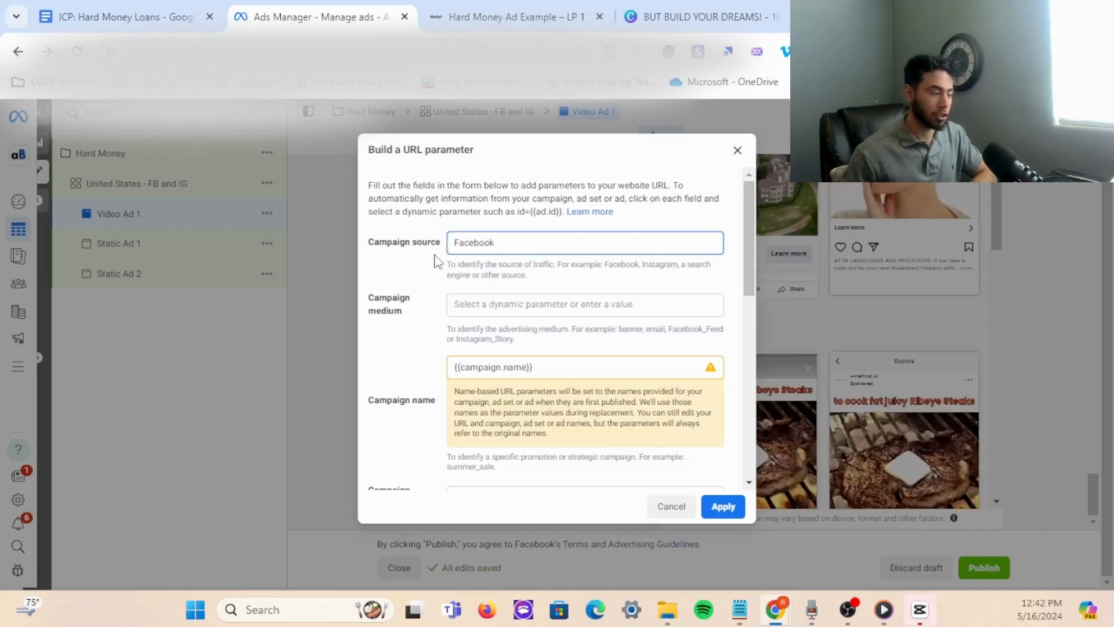
scroll(436, 261, down, 2)
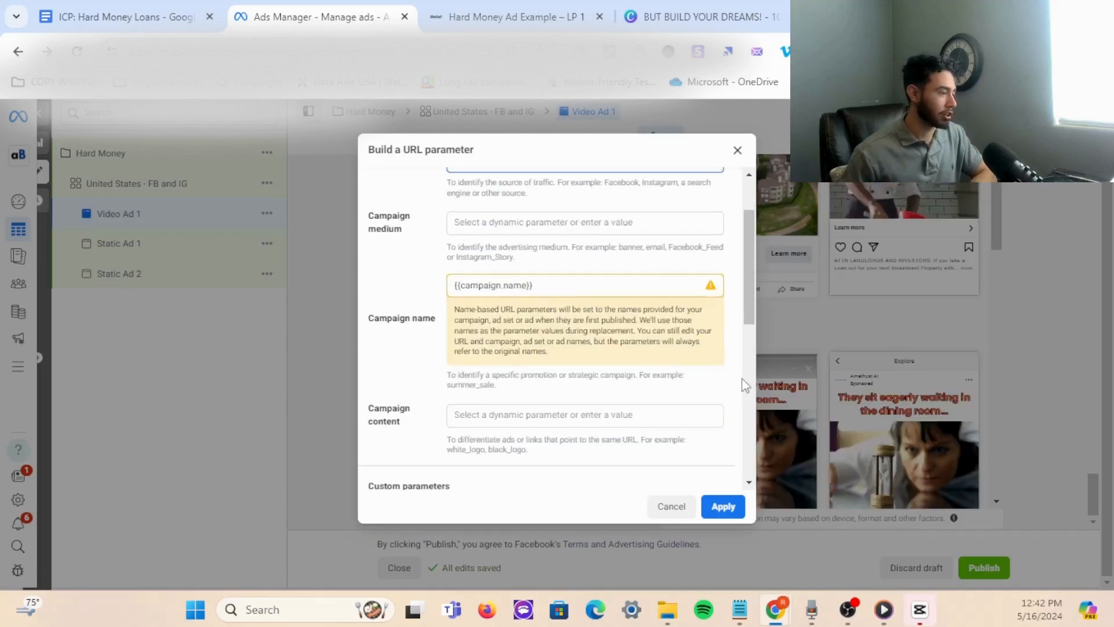
click(584, 287)
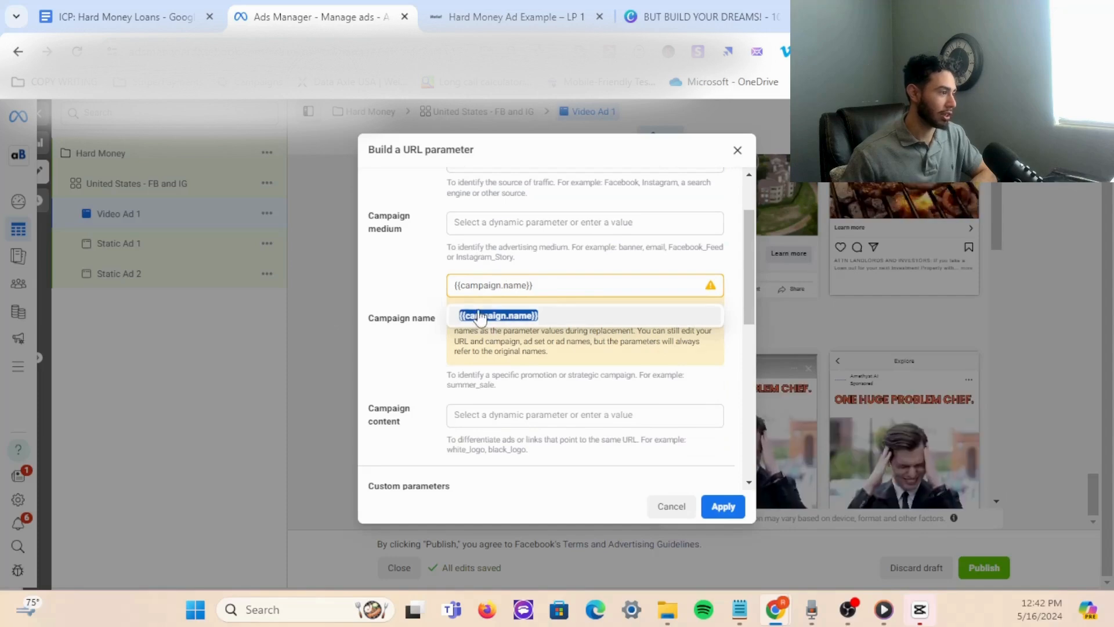
click(419, 374)
Check the custom parameters for the ad set name and ad name, and apply the URL parameters.
scroll(428, 360, down, 4)
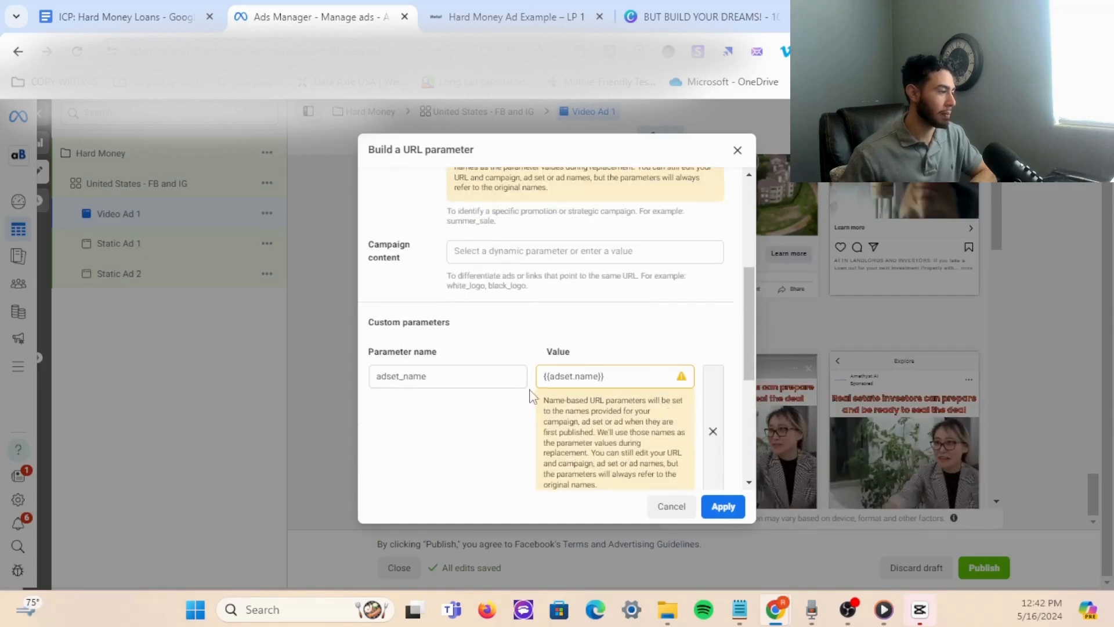
click(421, 376)
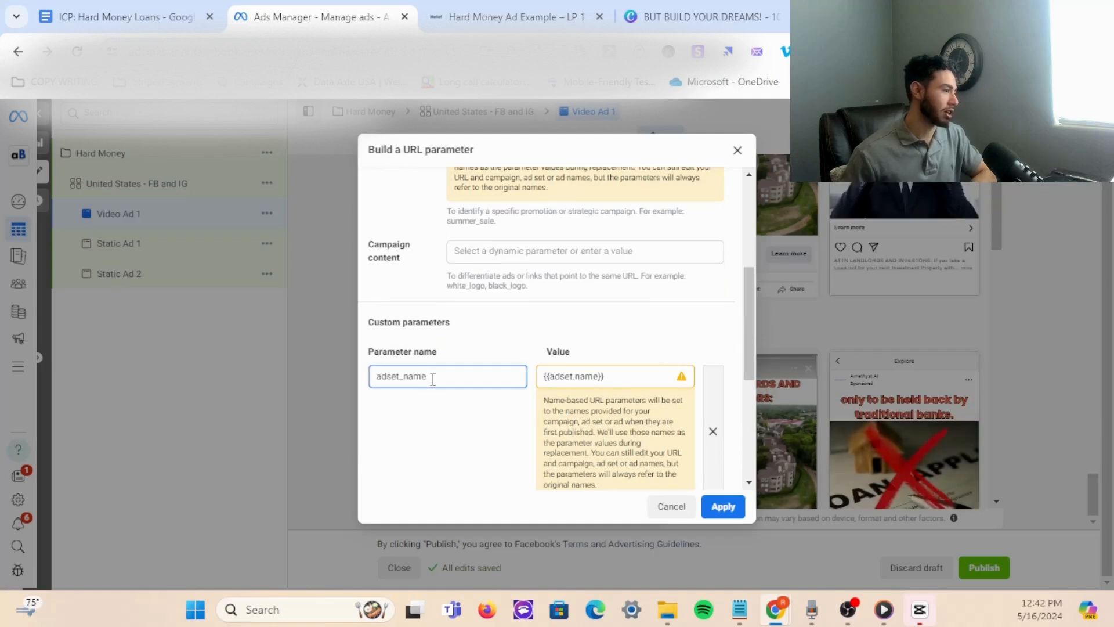
scroll(512, 372, down, 5)
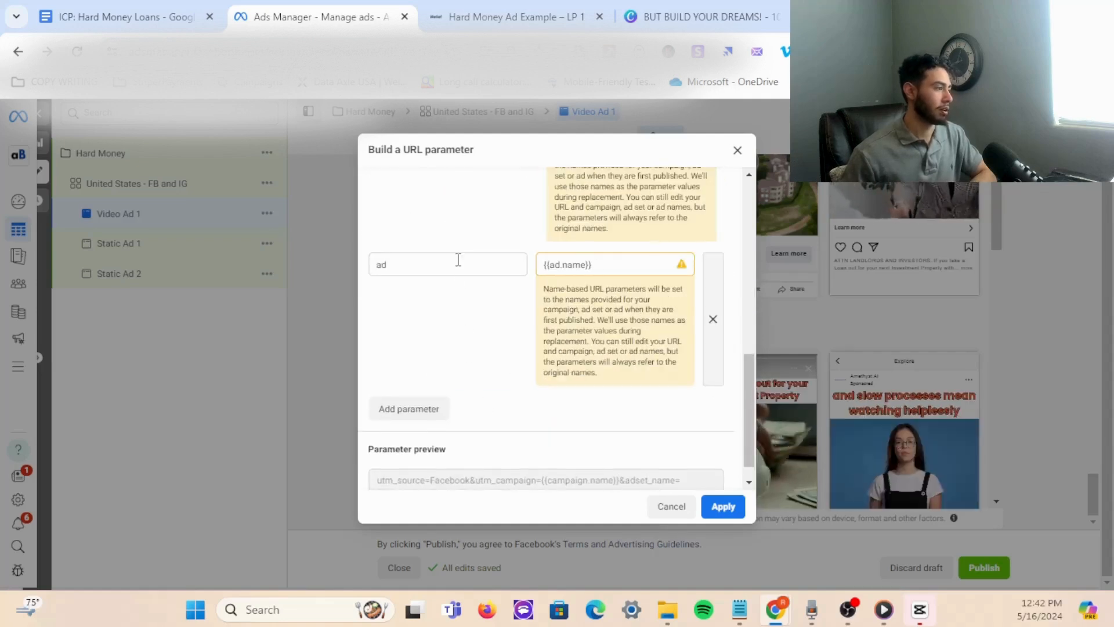
click(511, 262)
click(767, 517)
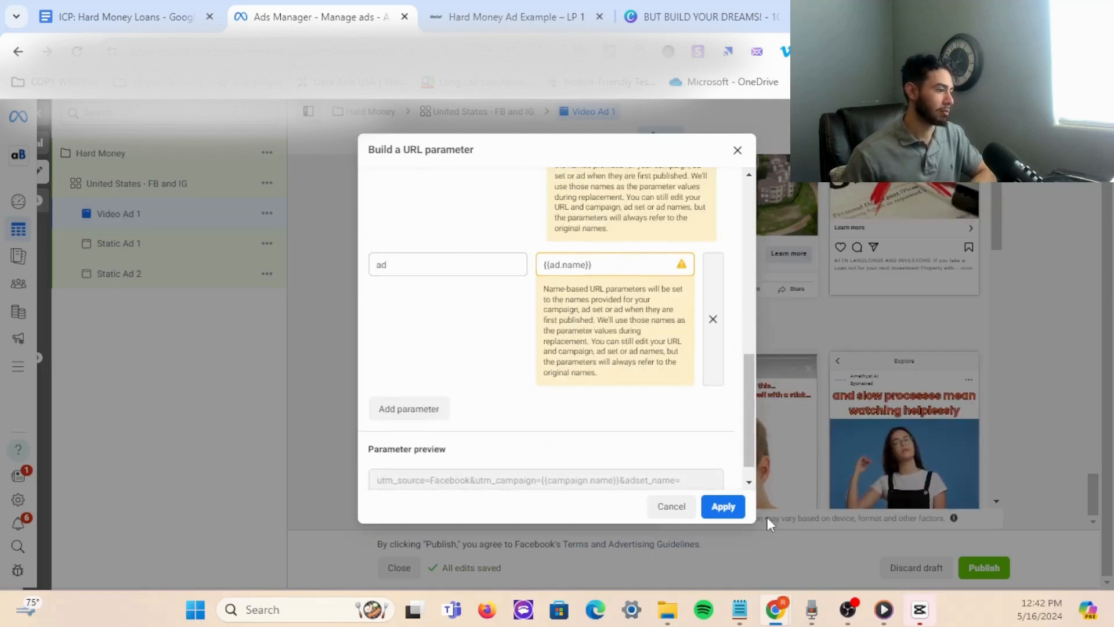
scroll(557, 466, down, 1)
click(732, 508)
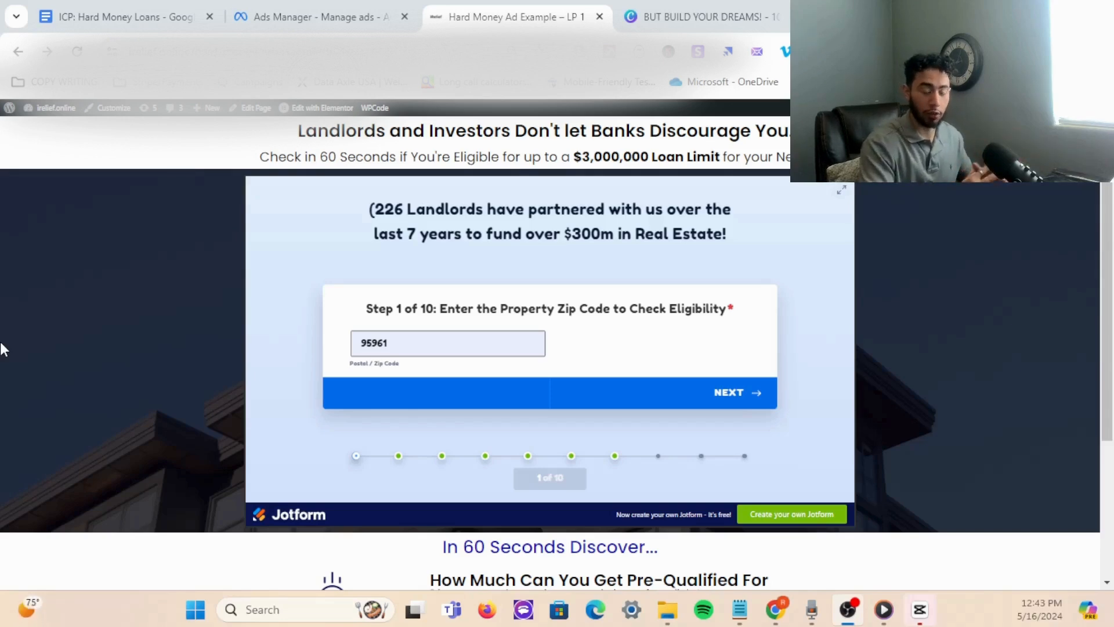
Review the hard money landing page and advance its form past the loan amount question, keeping Single Family and $650,000 - $700,000.
scroll(187, 480, down, 3)
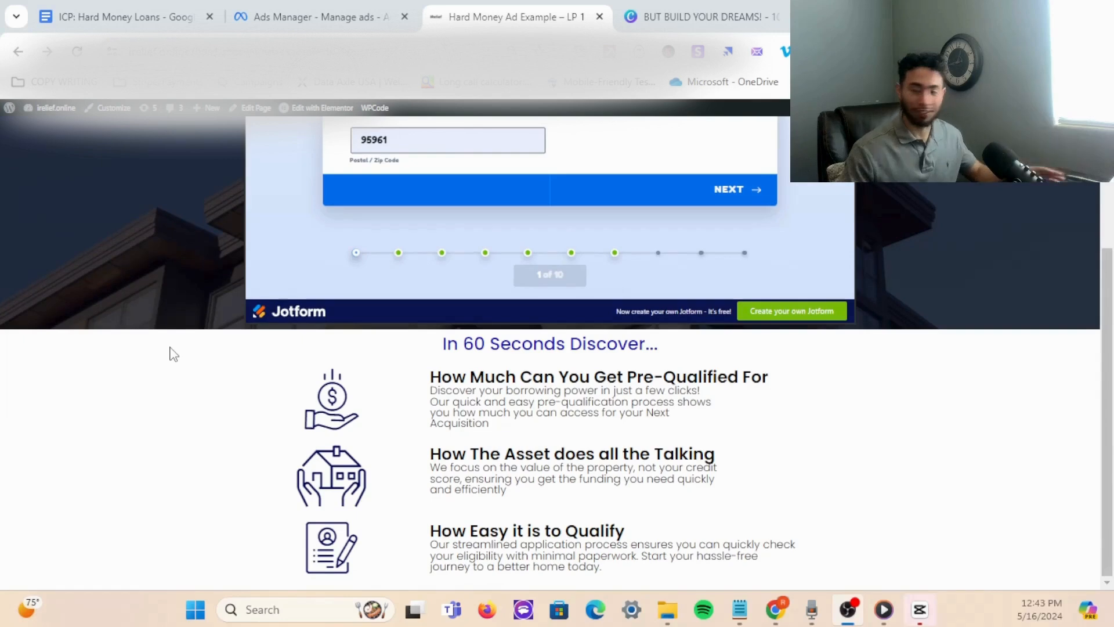
scroll(406, 333, up, 3)
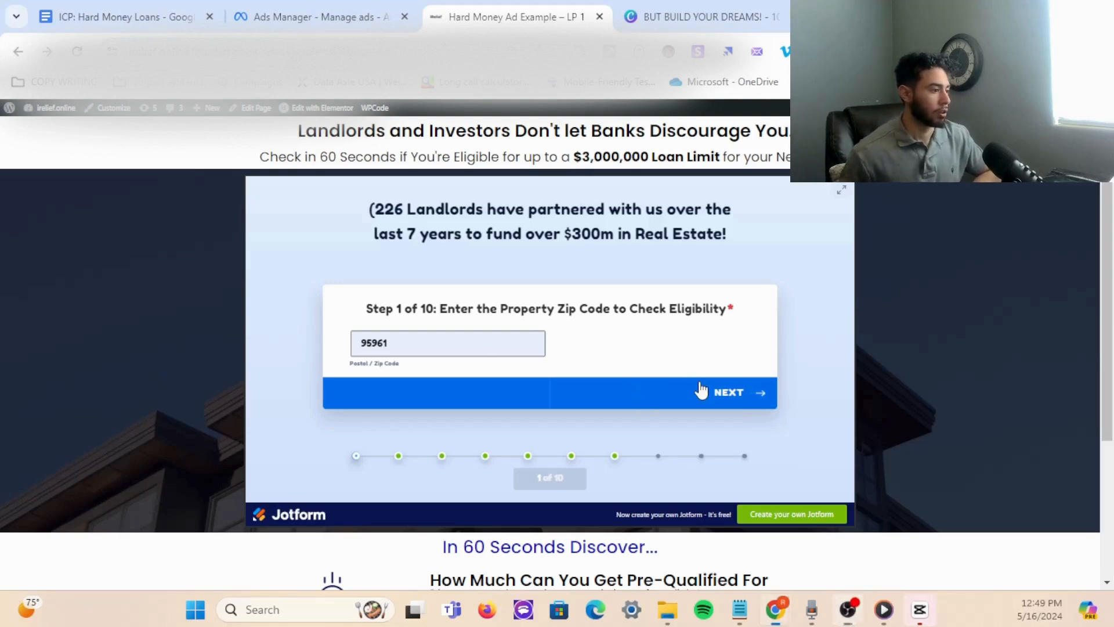
click(725, 397)
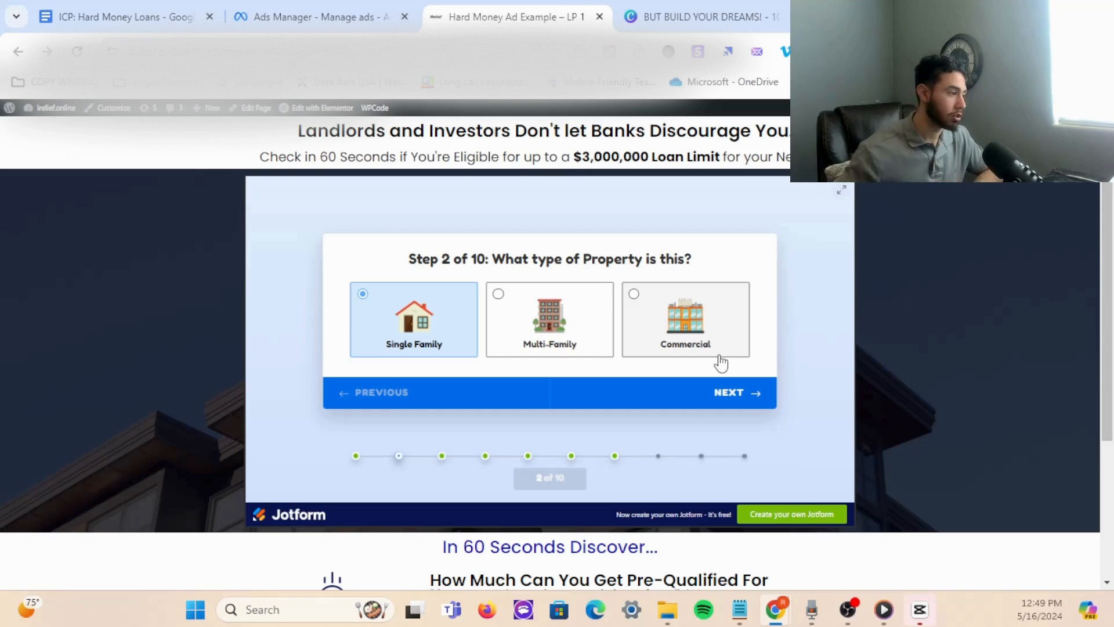
click(736, 390)
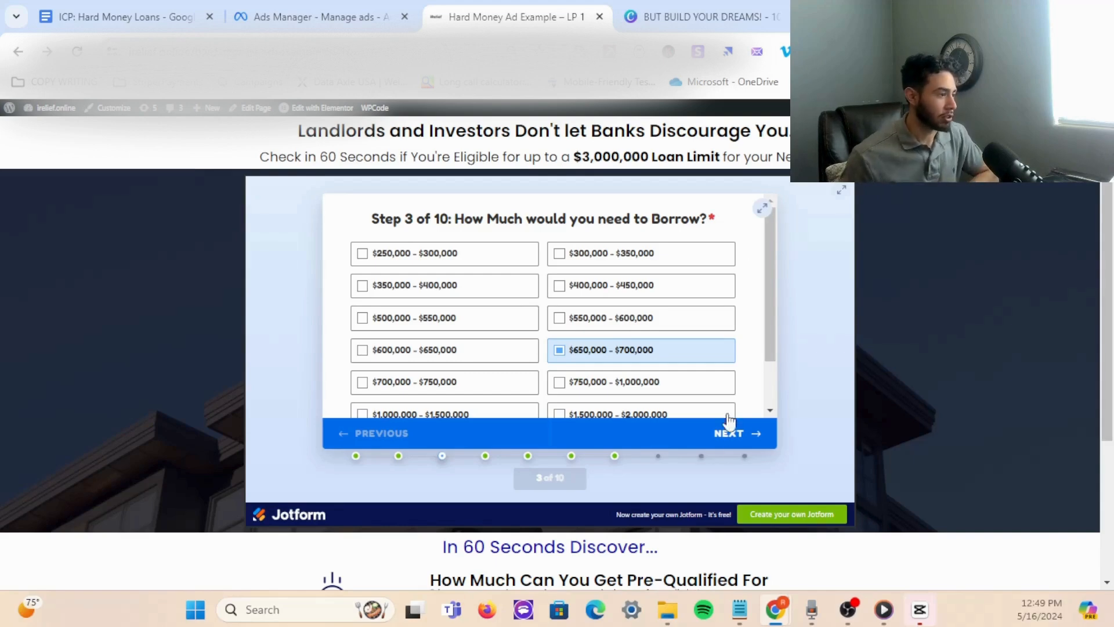
click(736, 441)
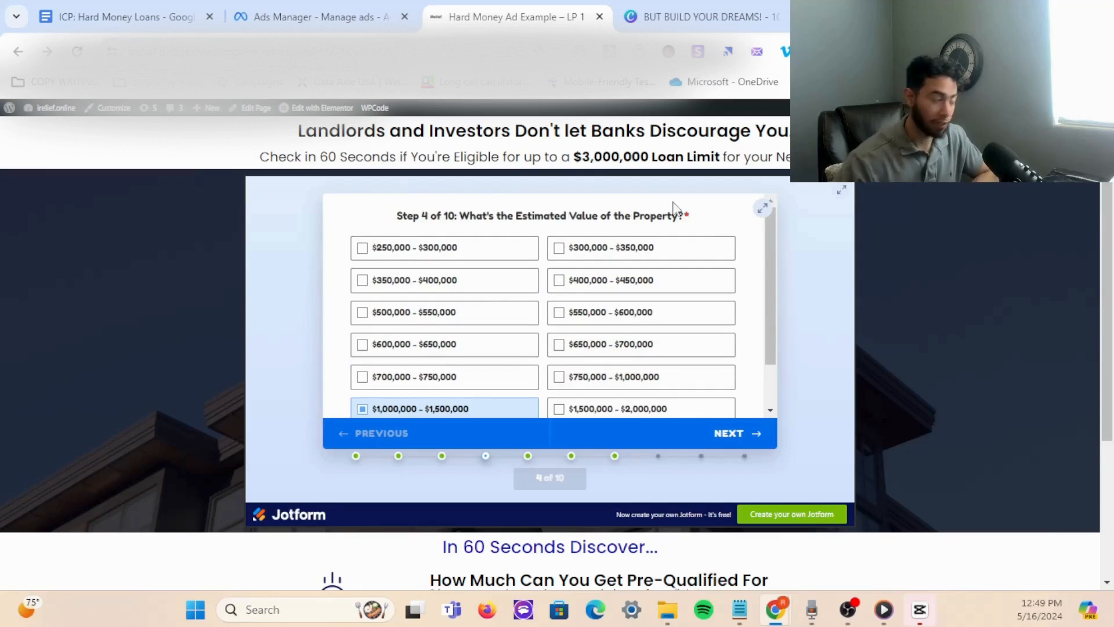
Continue the form from property value through employment status, keeping $1,000,000 - $1,500,000, I need it ASAP and Full Time.
click(761, 433)
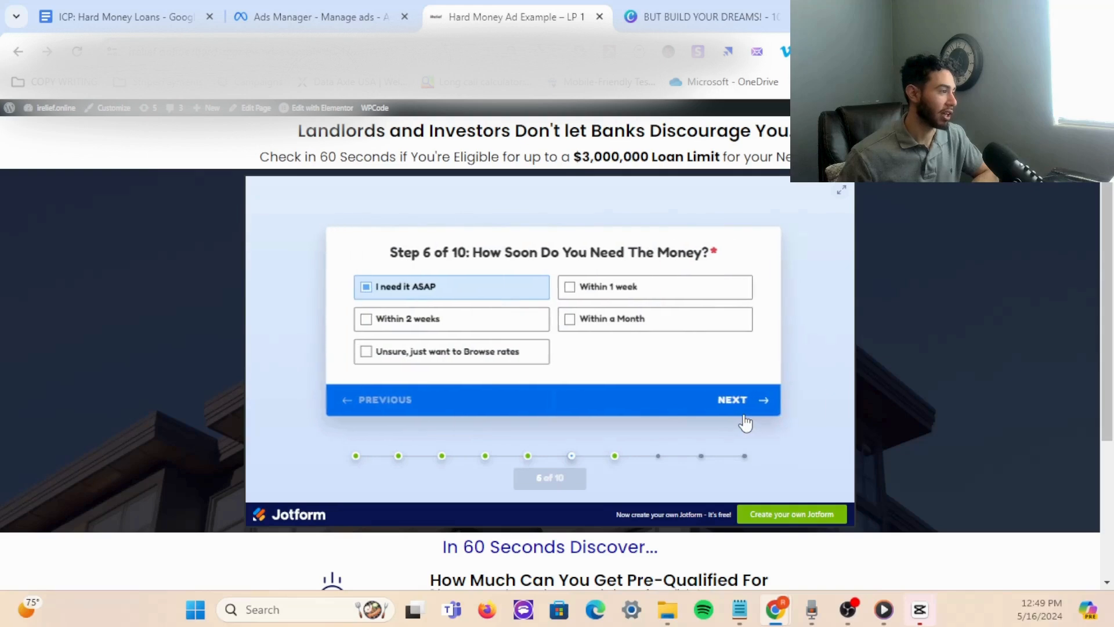
click(761, 414)
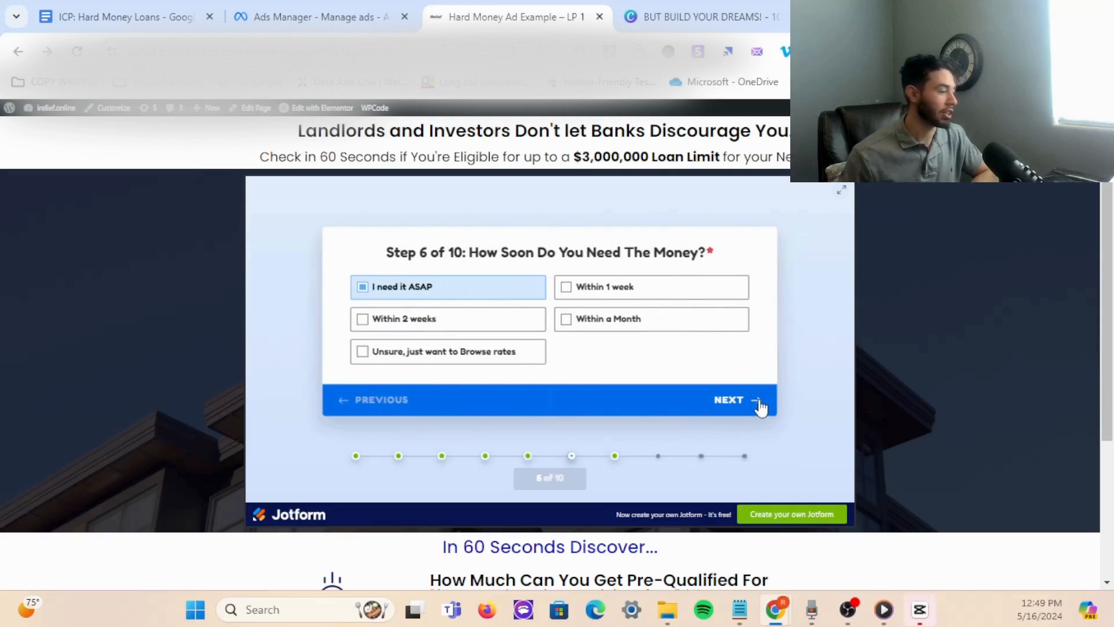
click(760, 406)
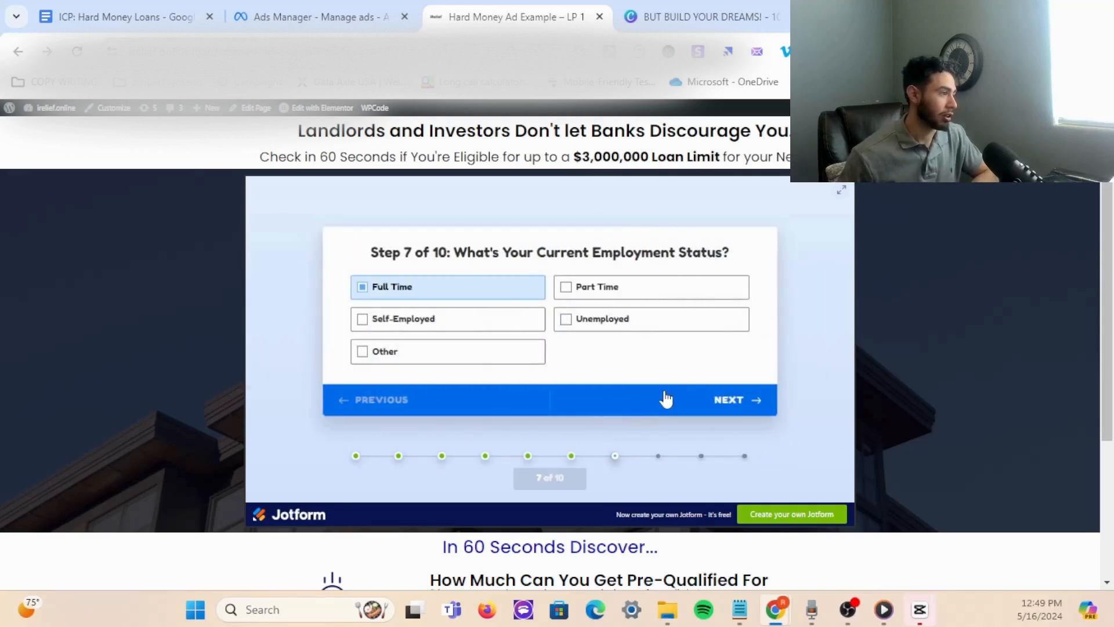
click(695, 393)
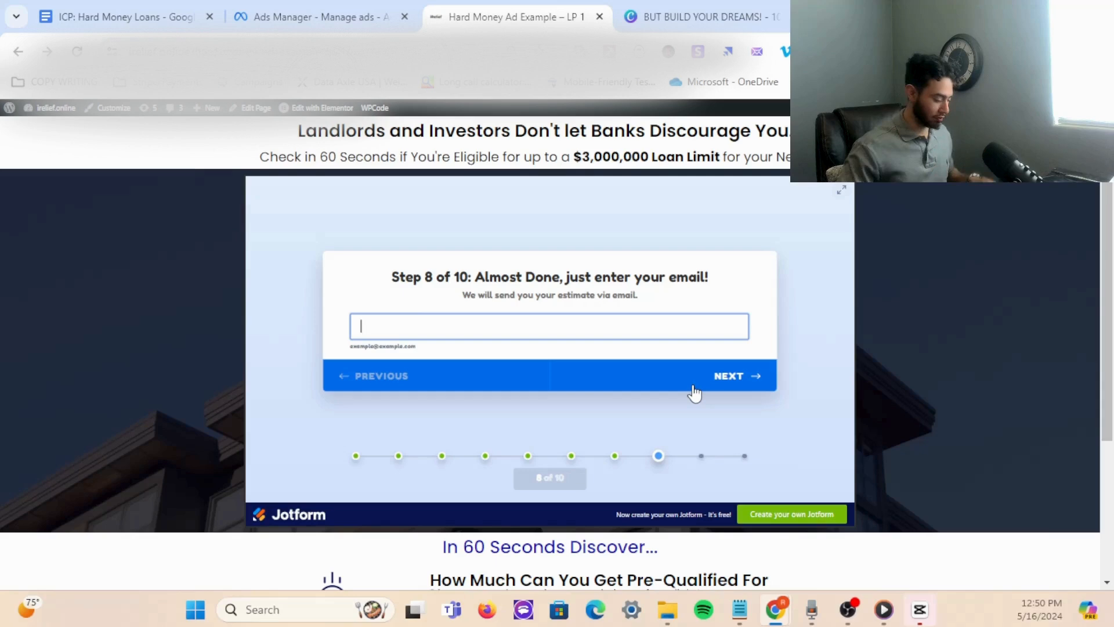
Fill in the applicant's email address in the eligibility form and continue to the phone number question.
text(raf)
key(Down)
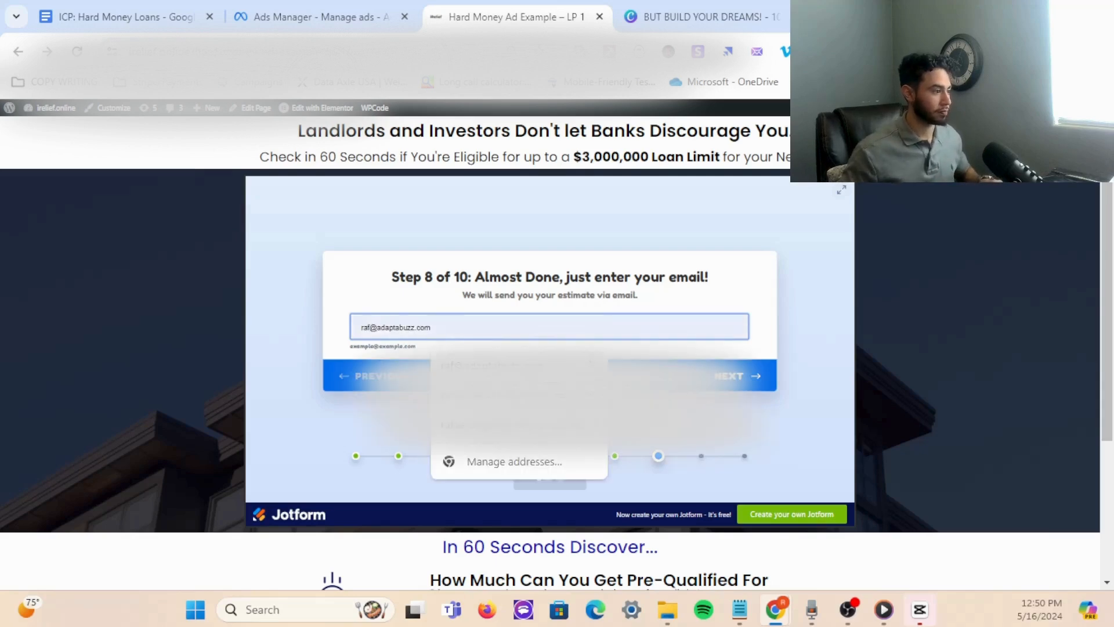
key(Return)
click(751, 379)
Enter the applicant's area code and phone number, and proceed to the form's final question.
click(387, 341)
click(419, 343)
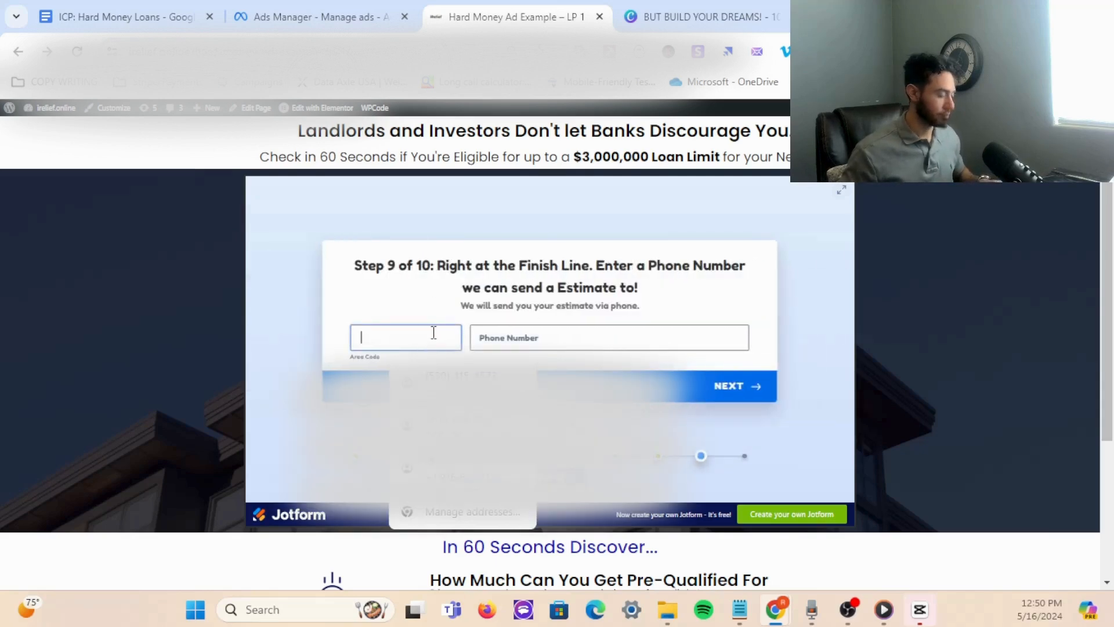
text(916)
key(Tab)
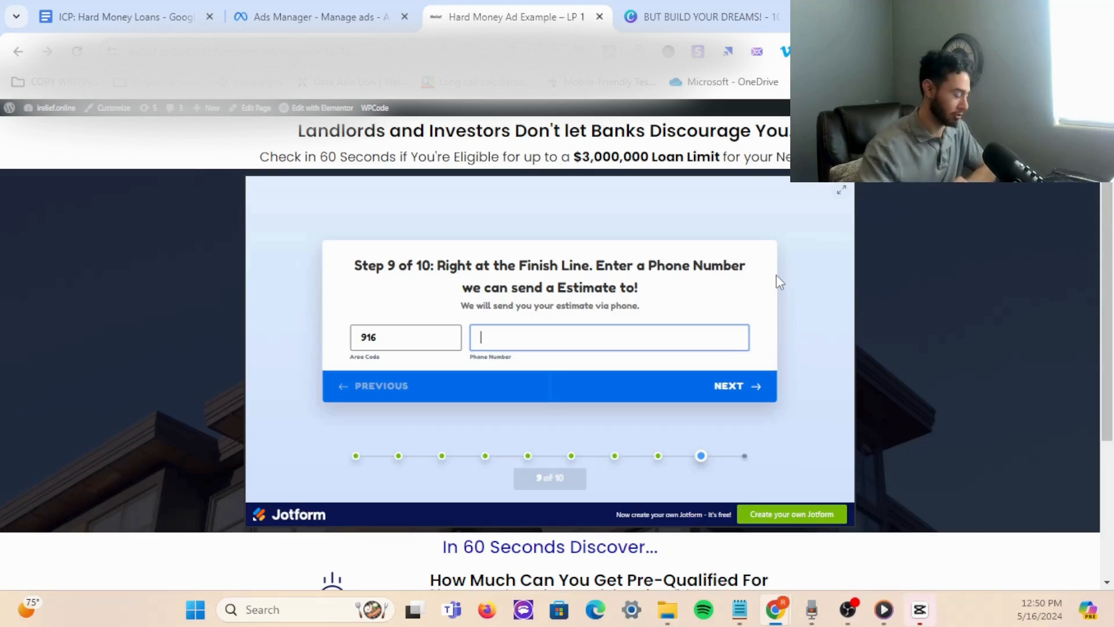
text(123)
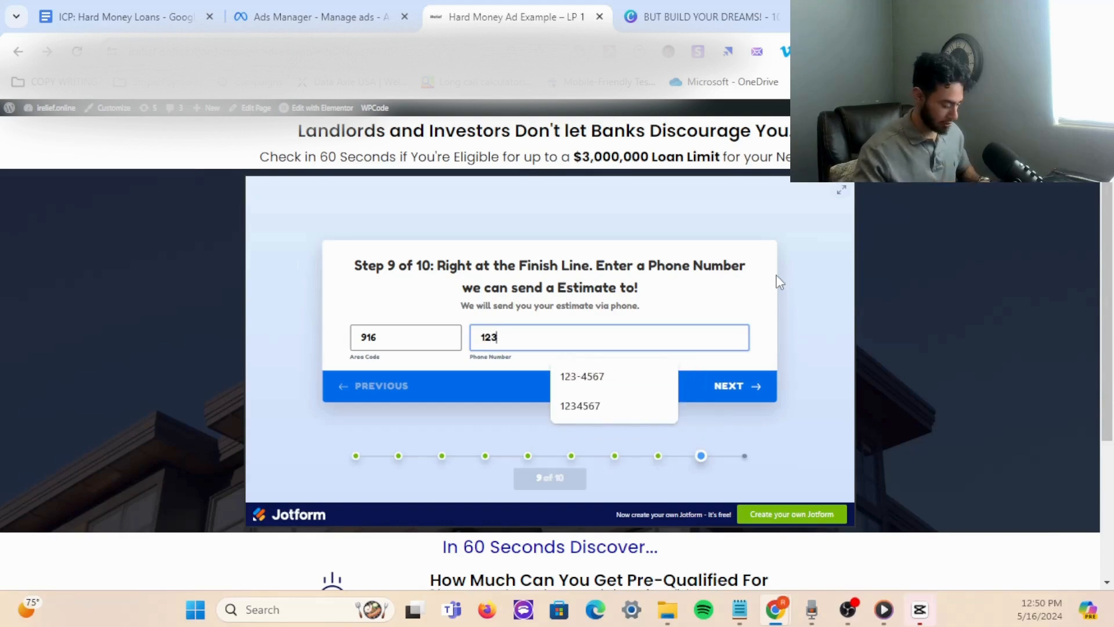
text(4567)
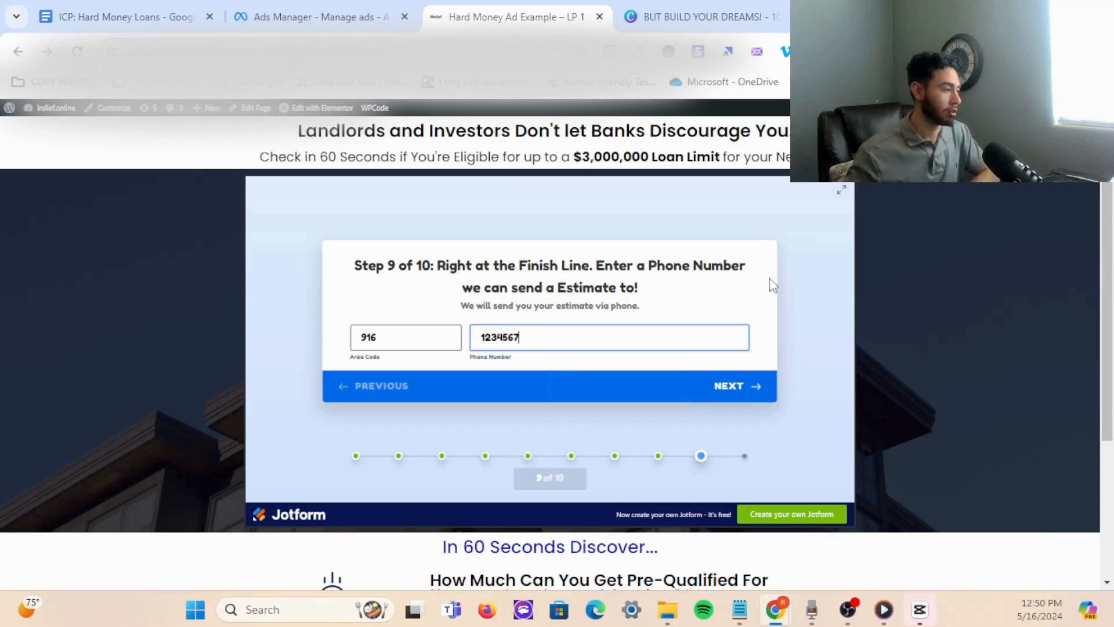
click(726, 396)
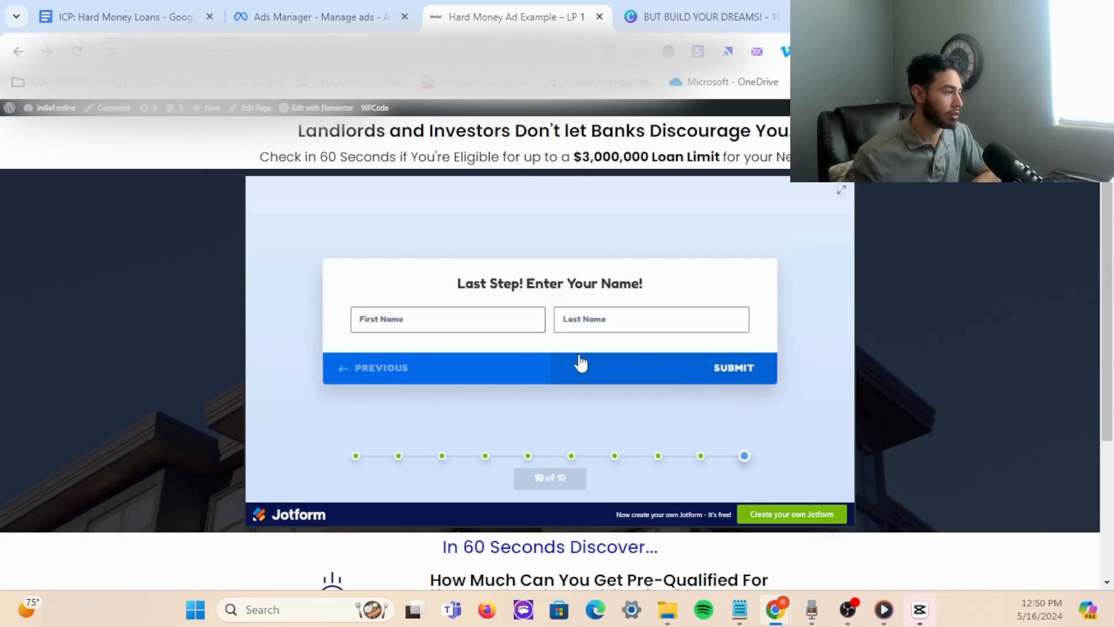
Fill in the applicant's first and last name, submit the form and read through the complete thank-you message.
click(465, 316)
click(480, 361)
click(713, 371)
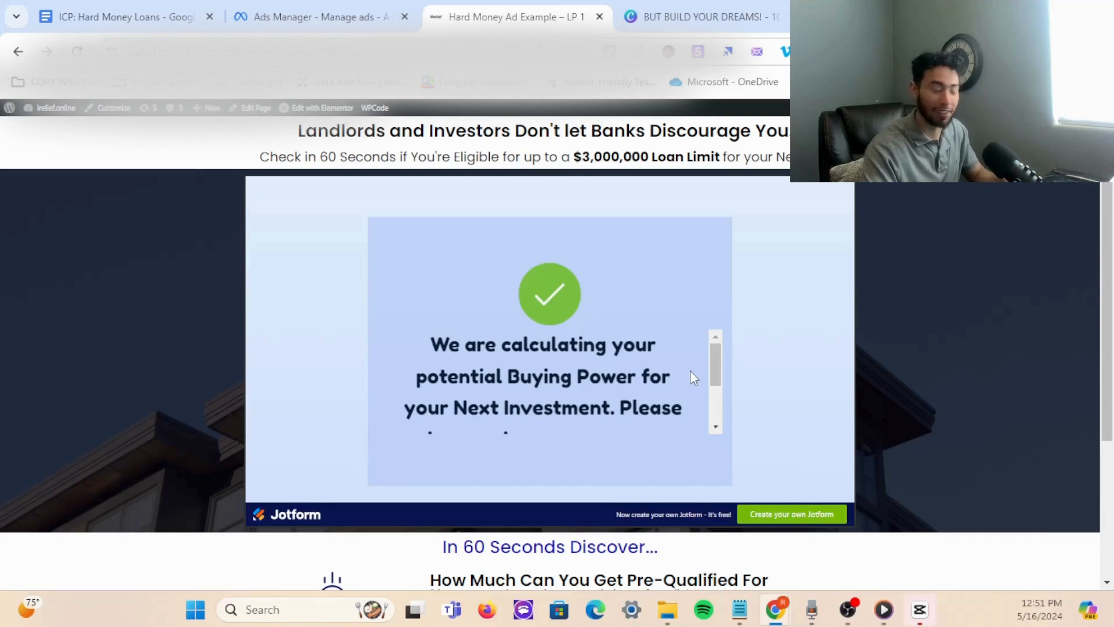
drag(716, 368, 716, 328)
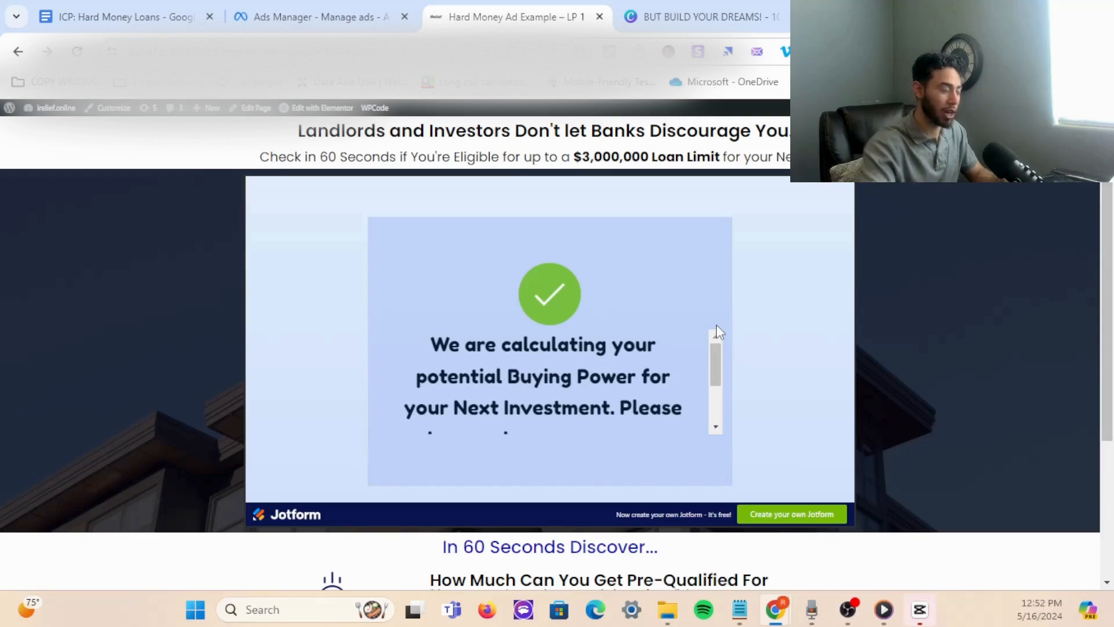
scroll(491, 367, down, 2)
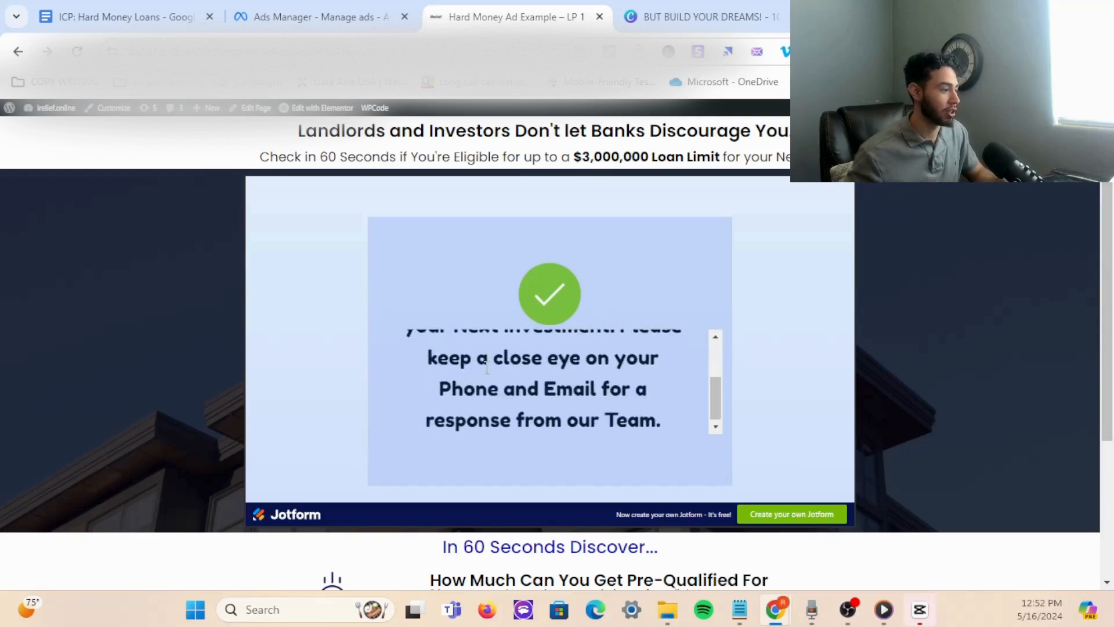